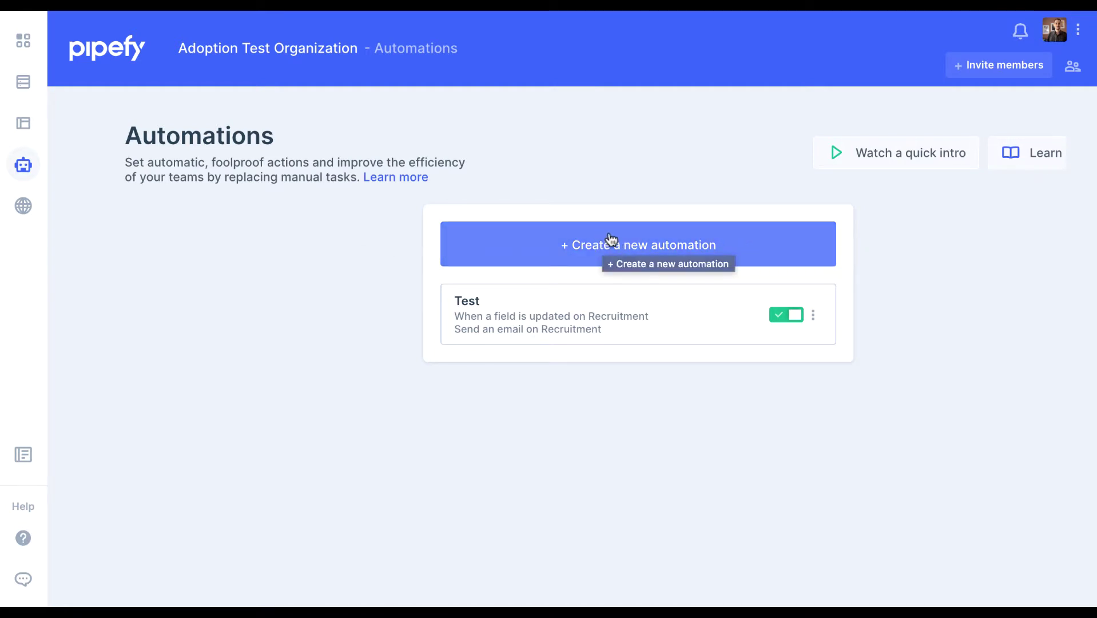
# Start a new automation and review trigger events down to 'When an email is received'
pyautogui.click(722, 246)
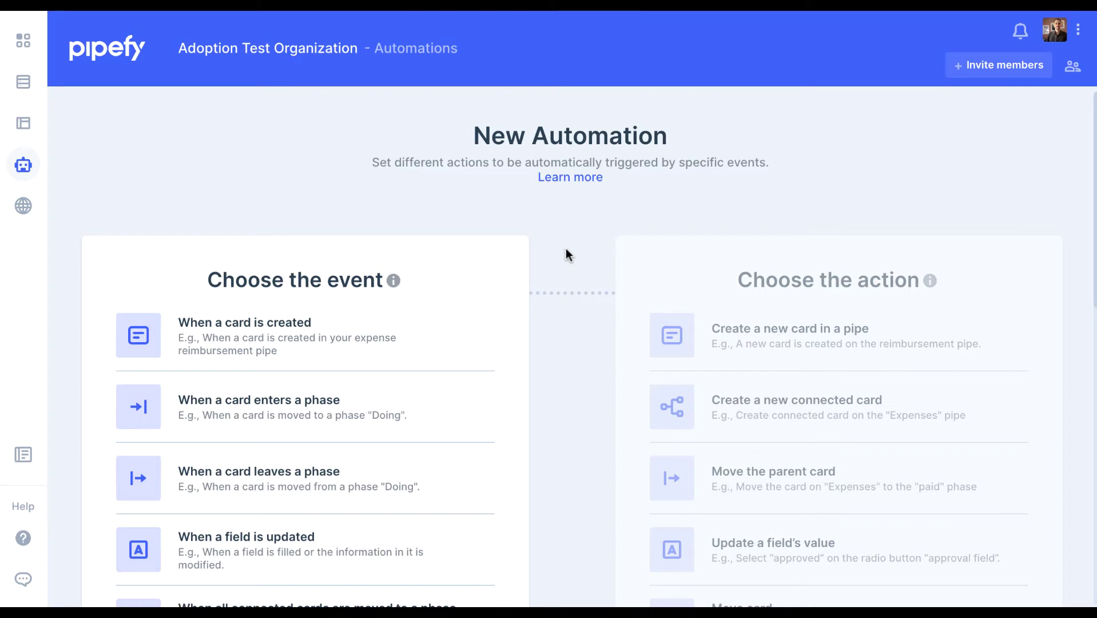
pyautogui.scroll(-4, 567, 253)
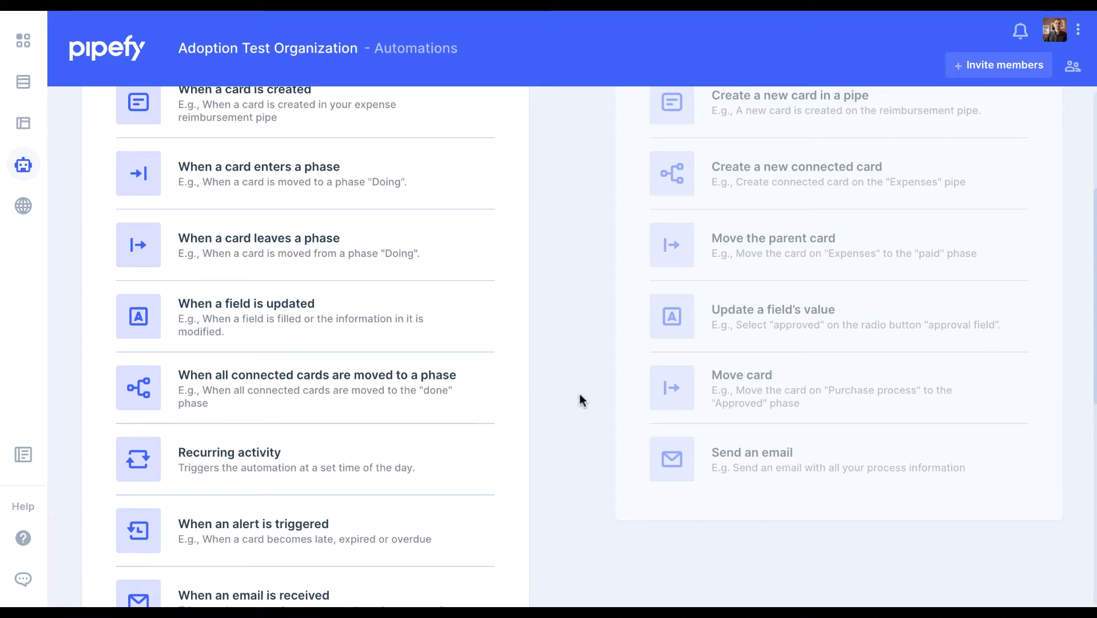
pyautogui.scroll(3, 580, 398)
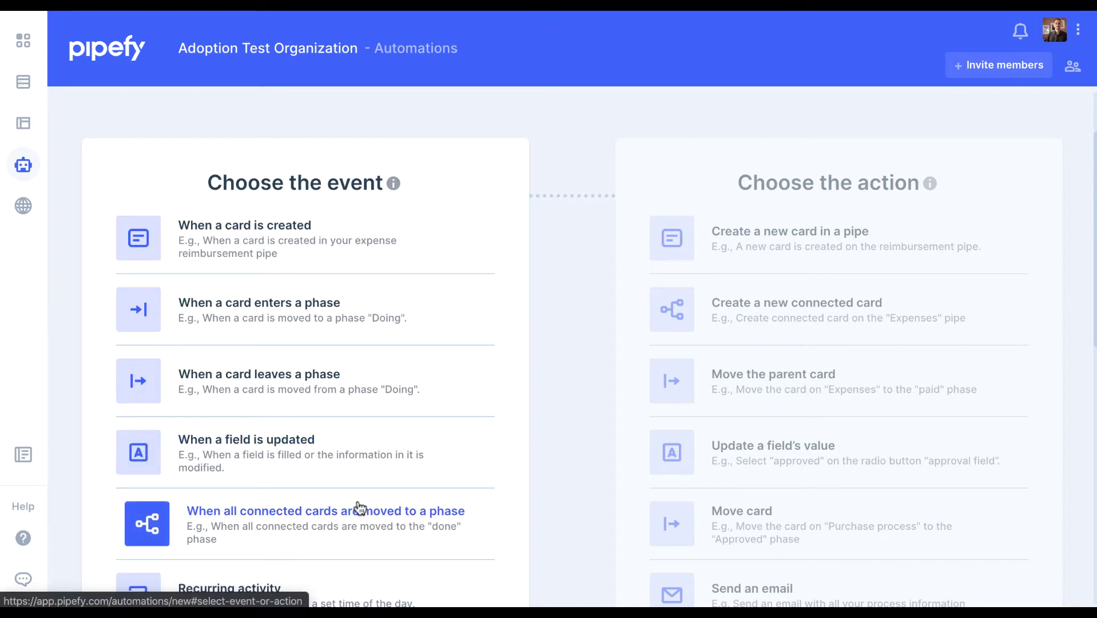
pyautogui.scroll(-2, 359, 508)
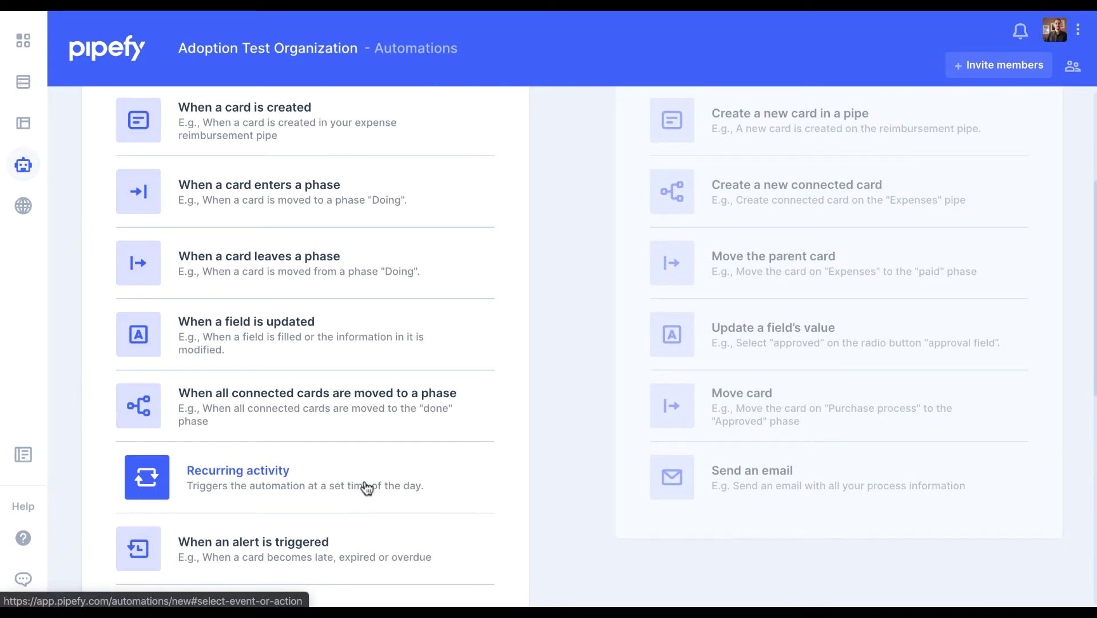
pyautogui.scroll(-1, 371, 487)
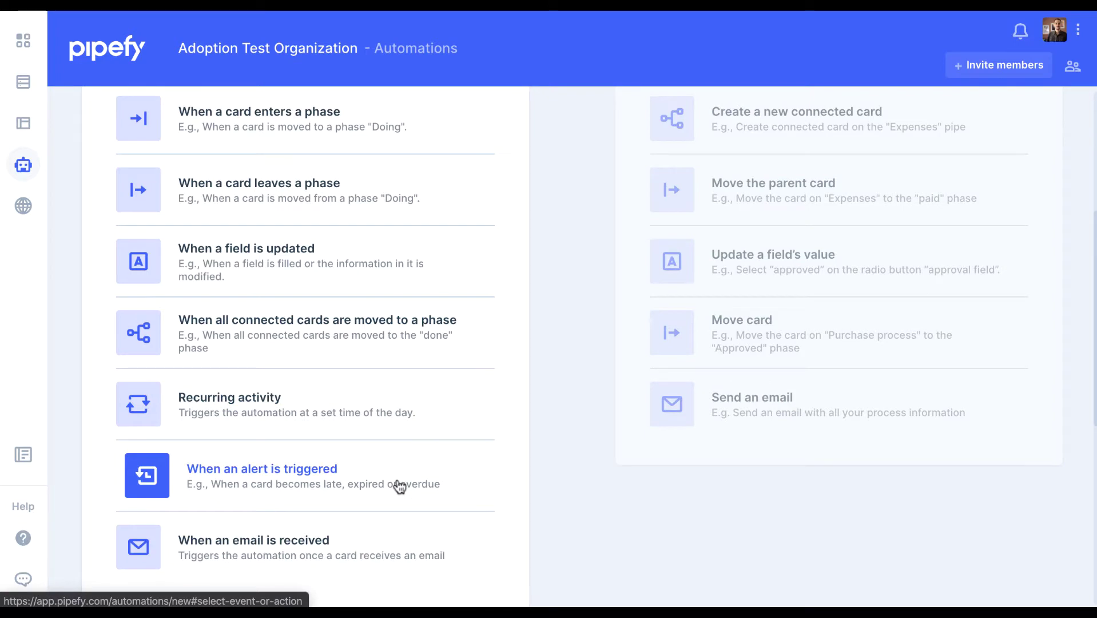
pyautogui.scroll(-1, 400, 487)
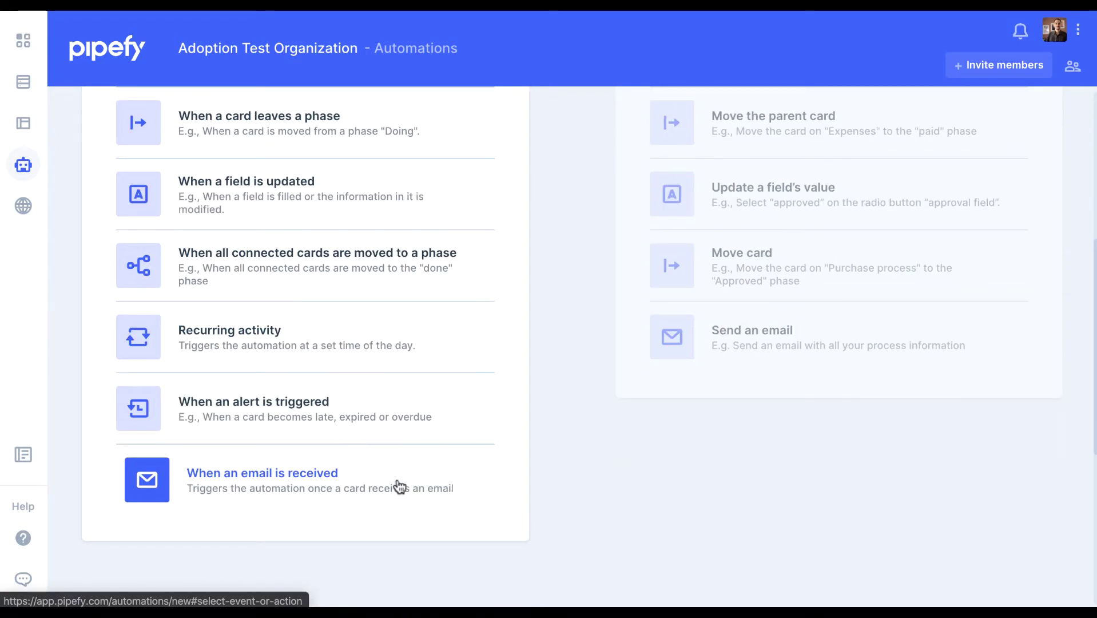
pyautogui.scroll(5, 400, 487)
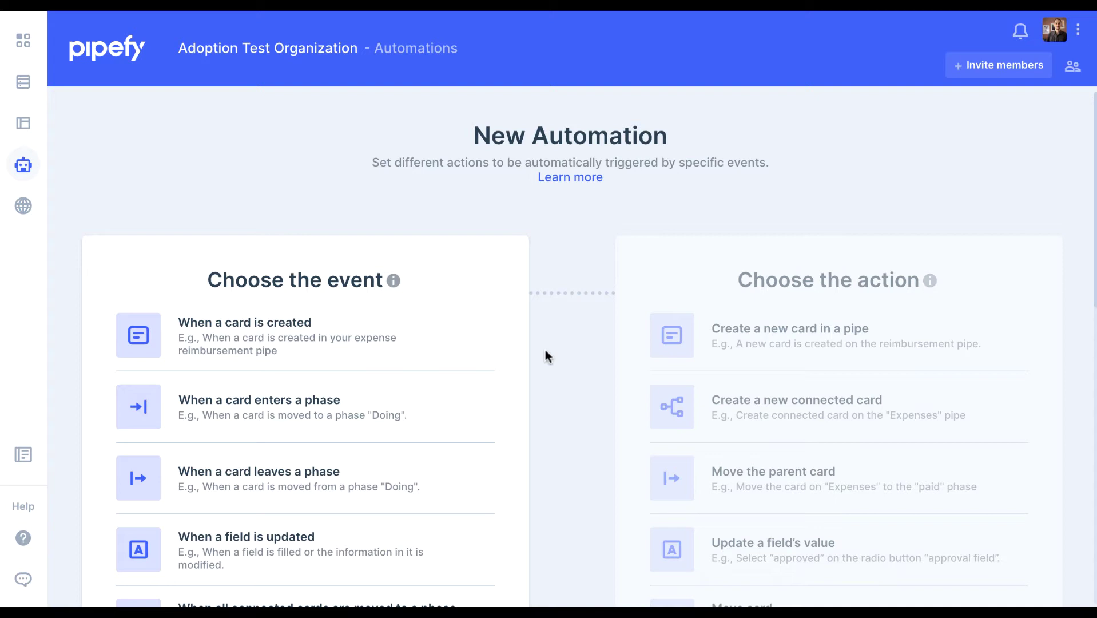
# Choose 'When a card enters a phase' with pipe Recruitment and phase Interview
pyautogui.scroll(-1, 566, 374)
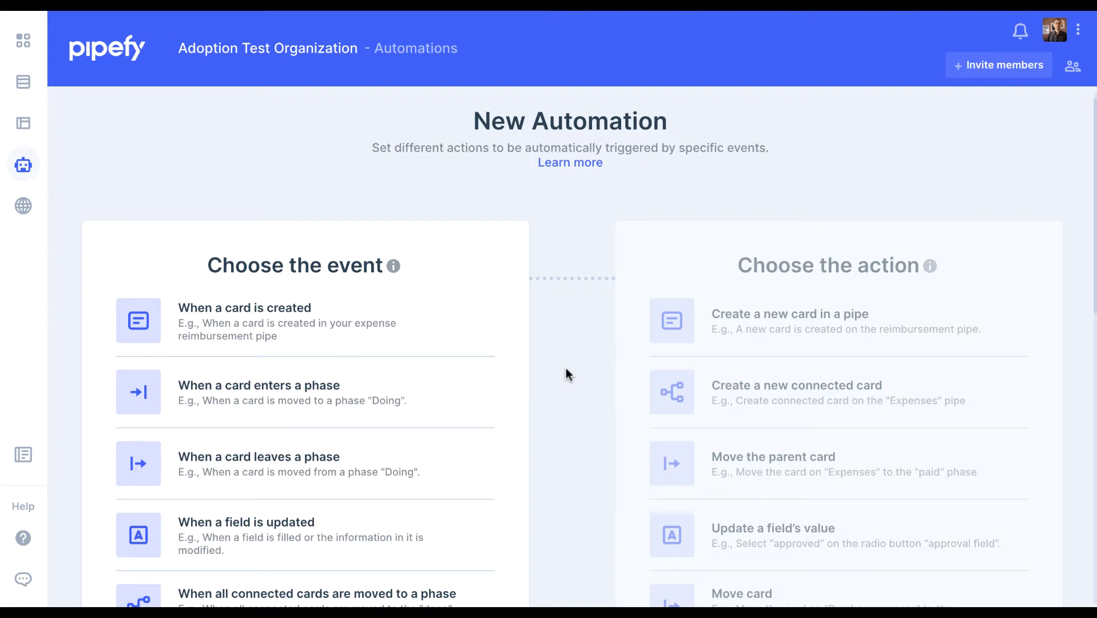
pyautogui.click(396, 391)
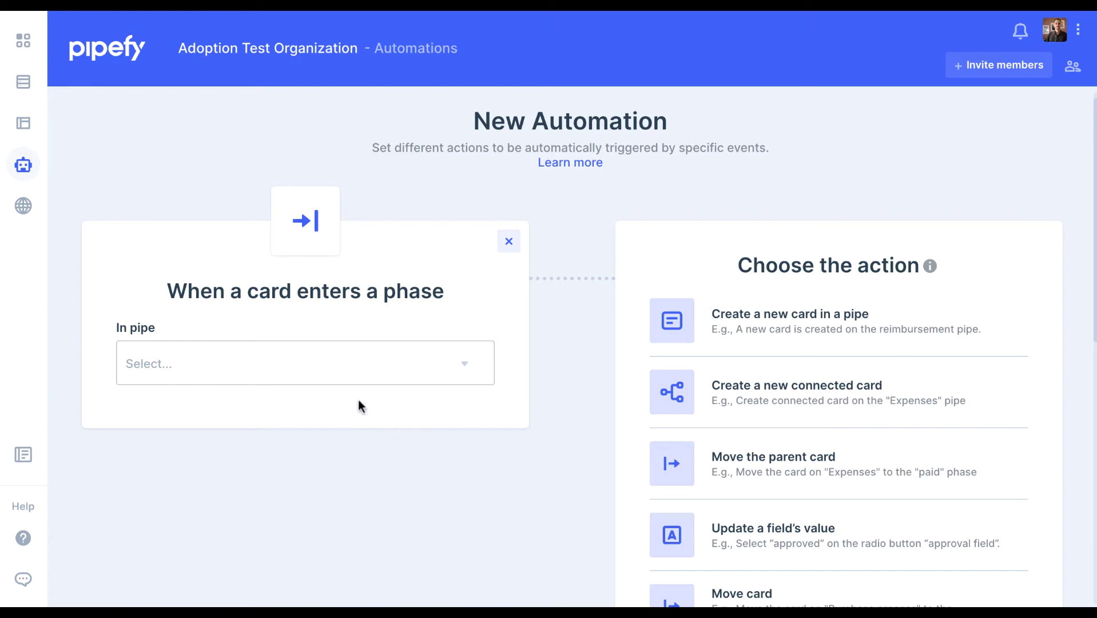
pyautogui.click(339, 368)
pyautogui.click(213, 417)
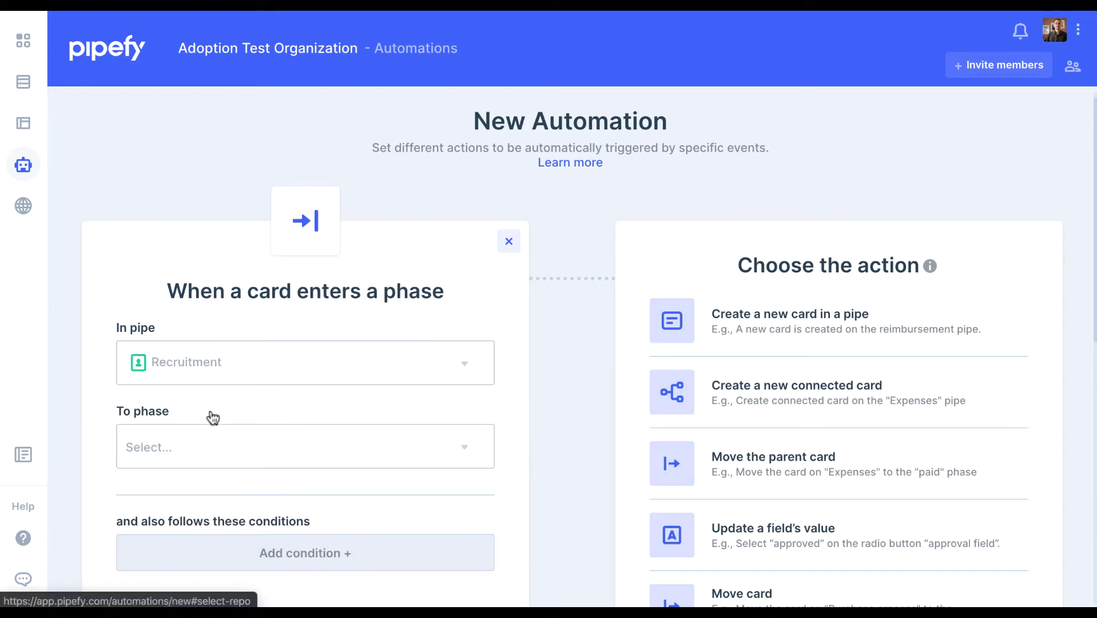
pyautogui.click(412, 437)
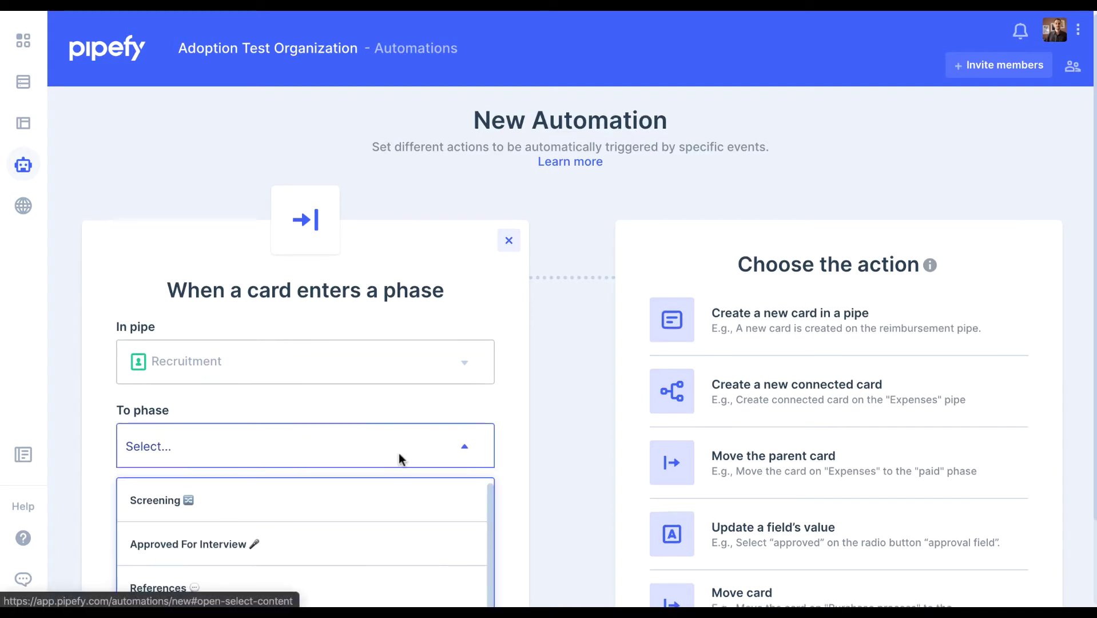
pyautogui.scroll(-2, 399, 454)
pyautogui.scroll(-3, 345, 475)
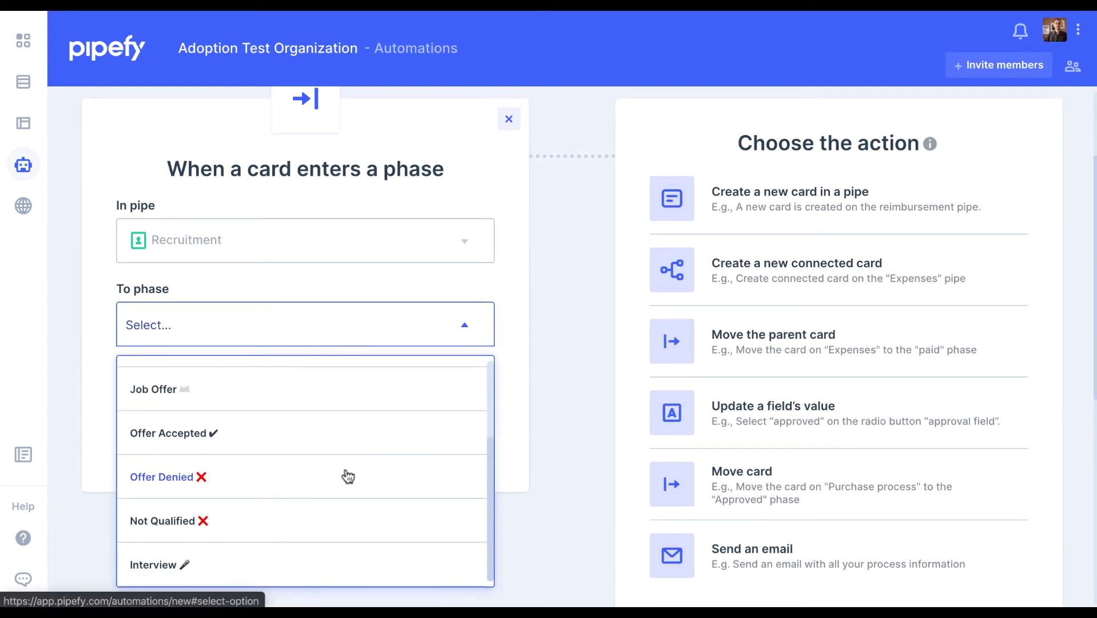
pyautogui.click(266, 562)
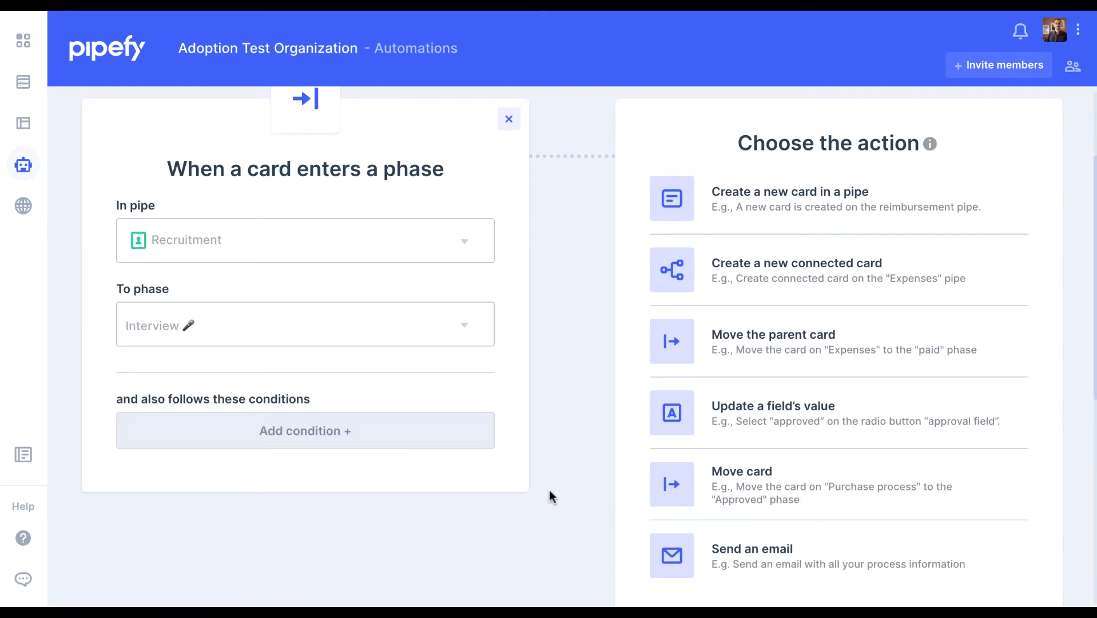
pyautogui.scroll(-1, 549, 490)
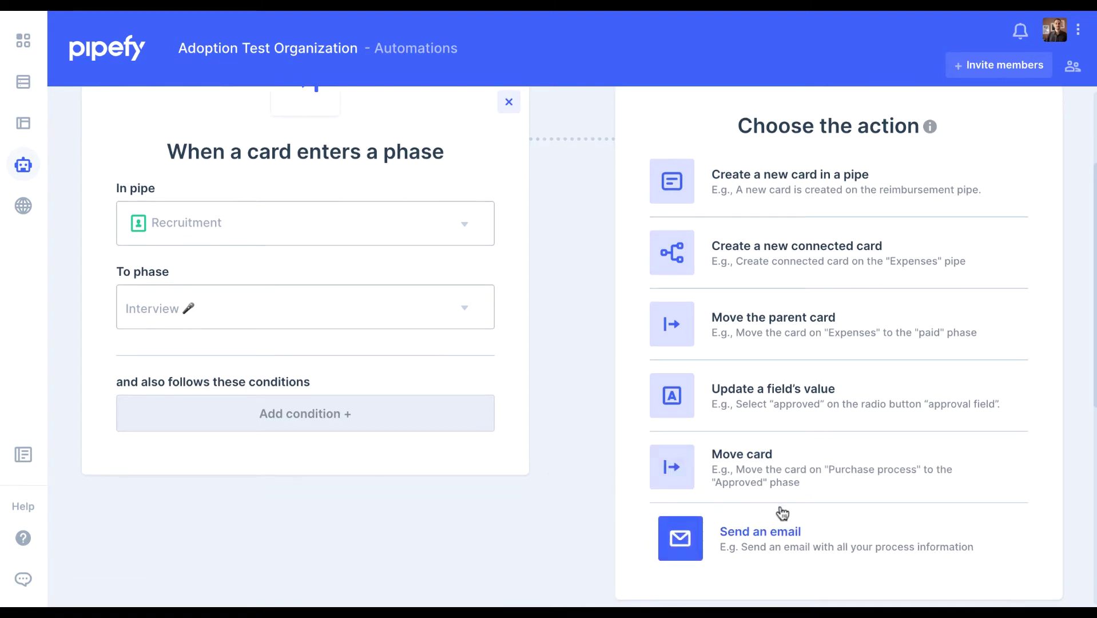
# Set the action to 'Send an email' and bring up the Email template choices
pyautogui.click(760, 531)
pyautogui.scroll(3, 613, 397)
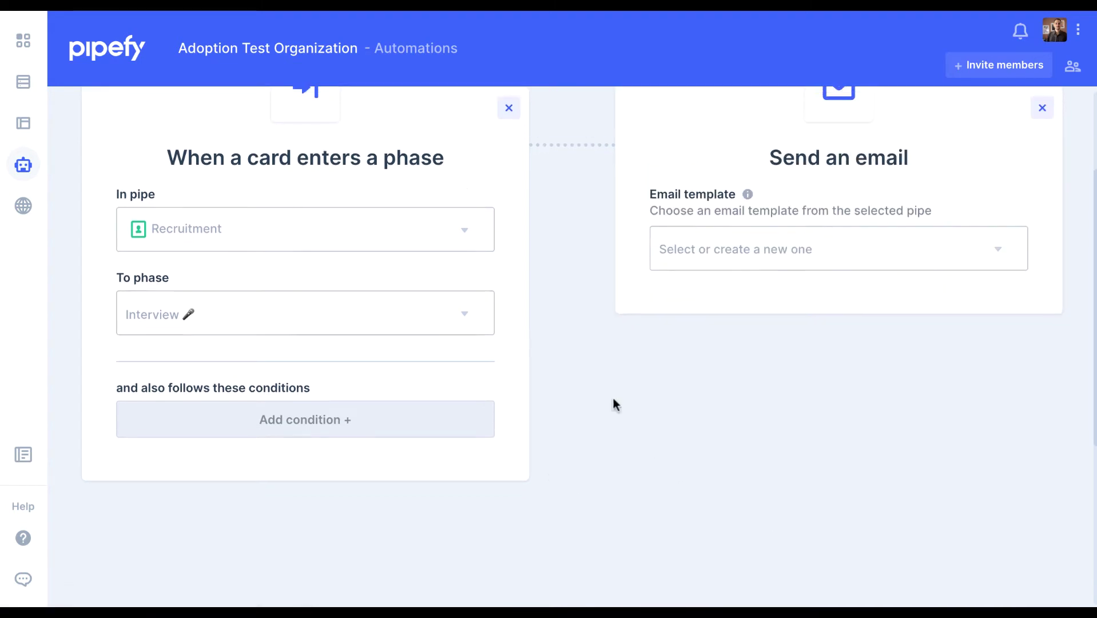
pyautogui.scroll(-1, 613, 398)
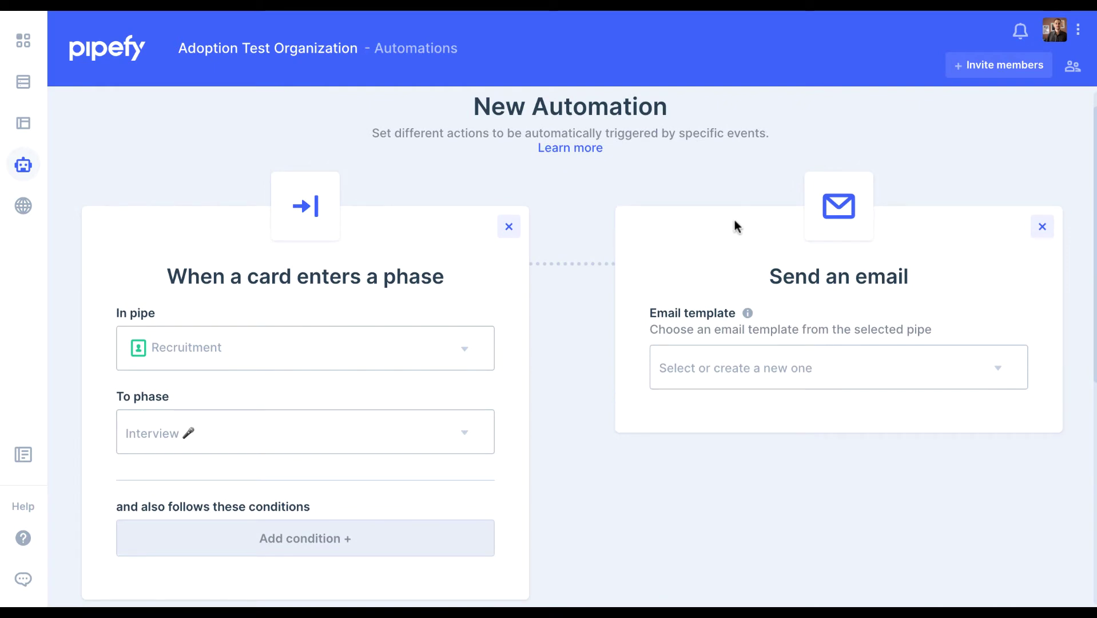
pyautogui.click(872, 366)
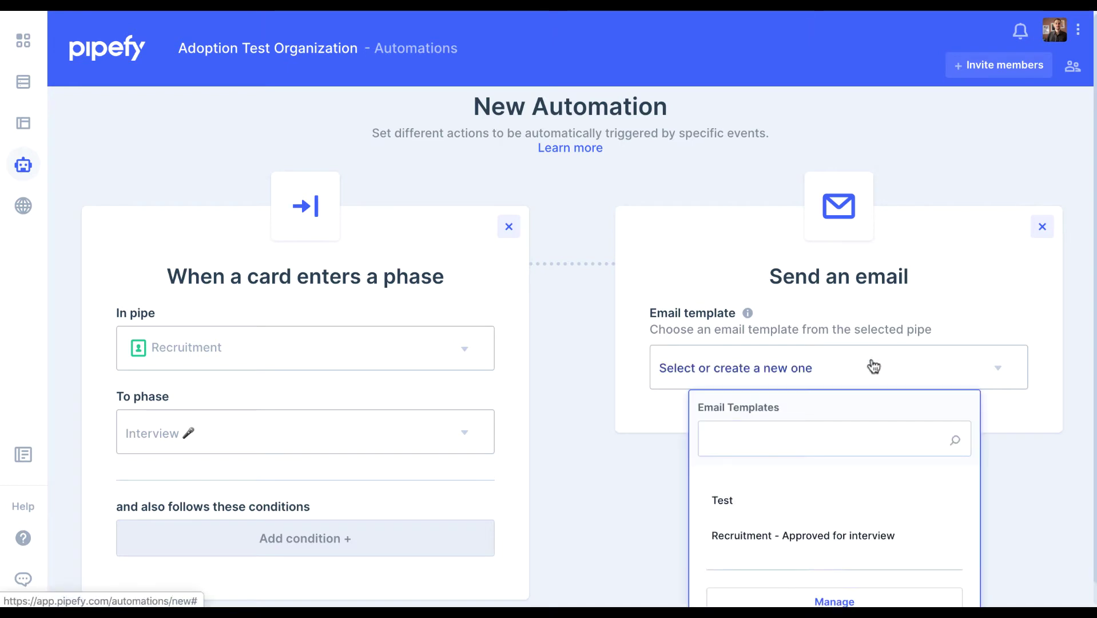
pyautogui.scroll(-1, 942, 475)
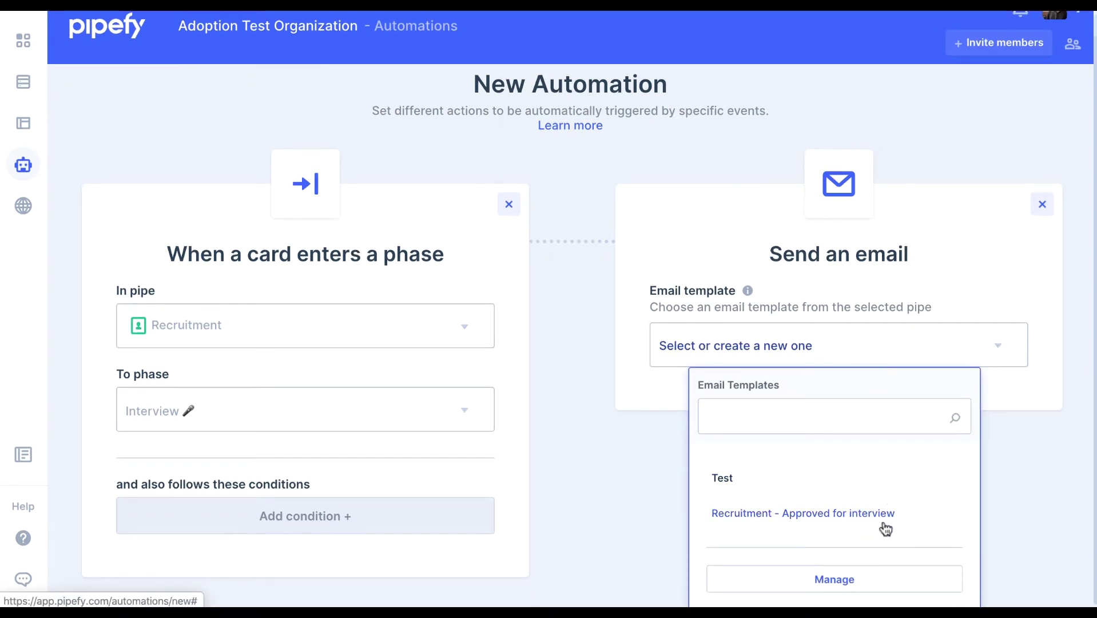
# Open the email template manager and discard a blank new template
pyautogui.click(874, 578)
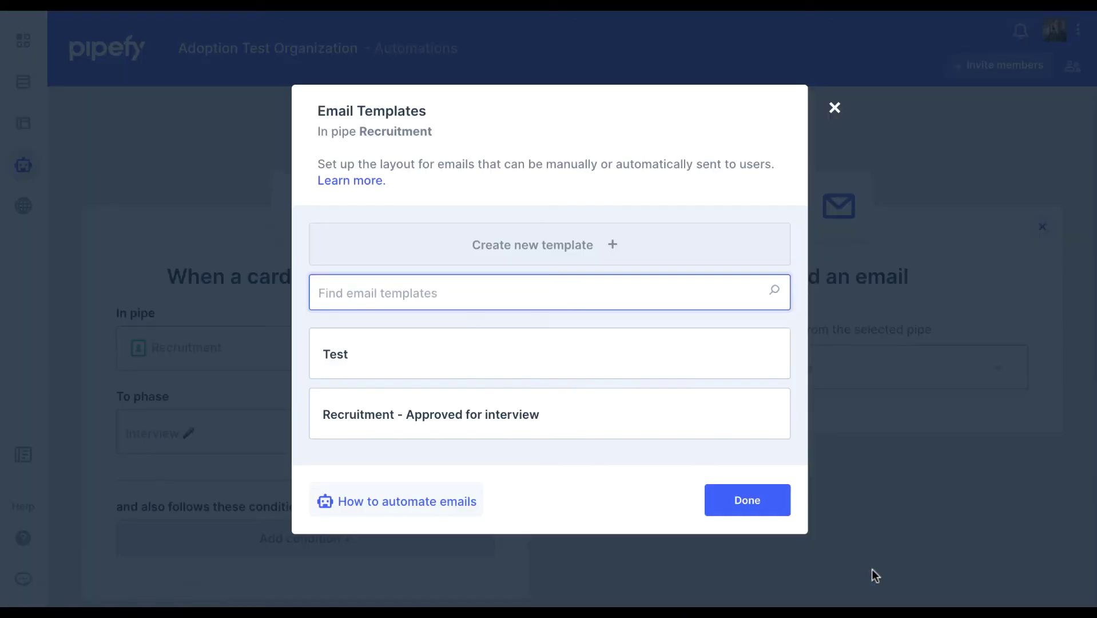
pyautogui.click(653, 255)
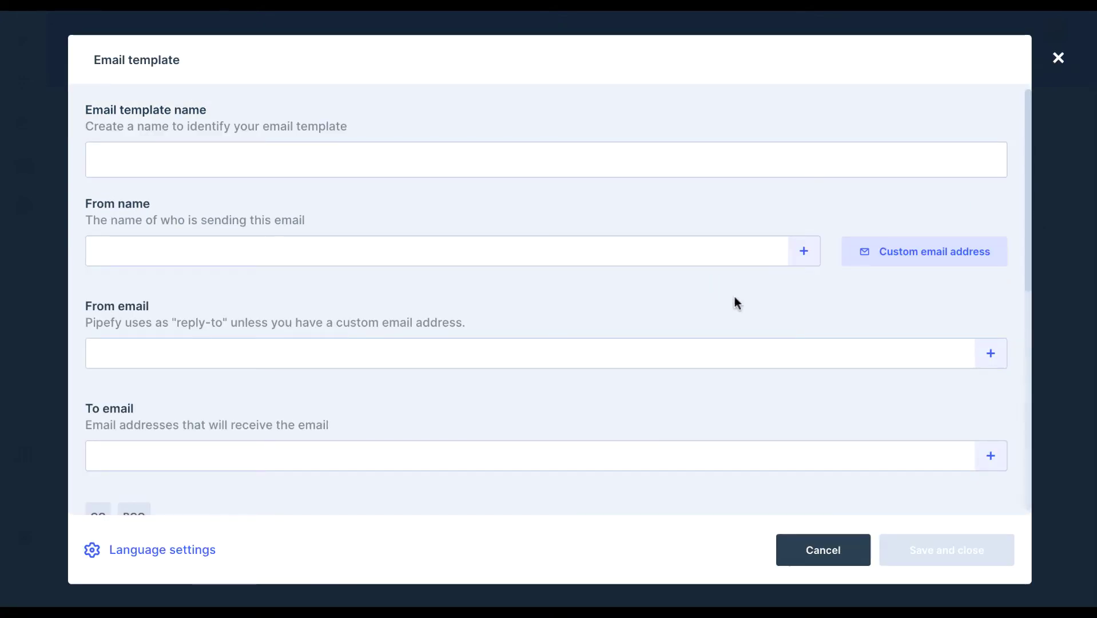
pyautogui.click(1057, 59)
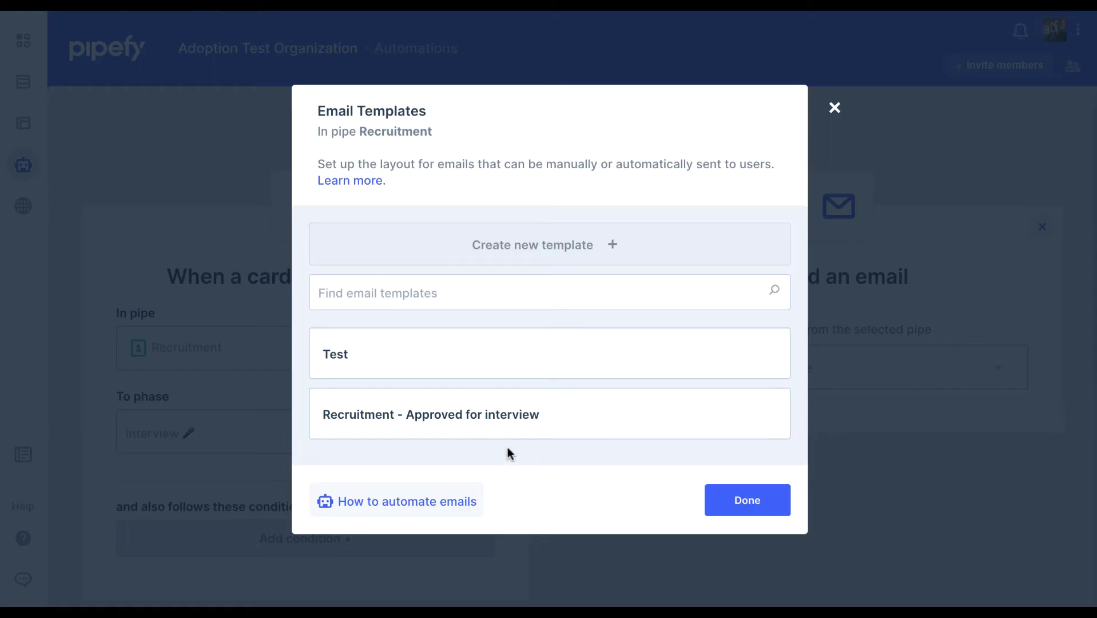
# Edit the 'Recruitment - Approved for interview' template and review its dynamic subject and body
pyautogui.moveTo(480, 424)
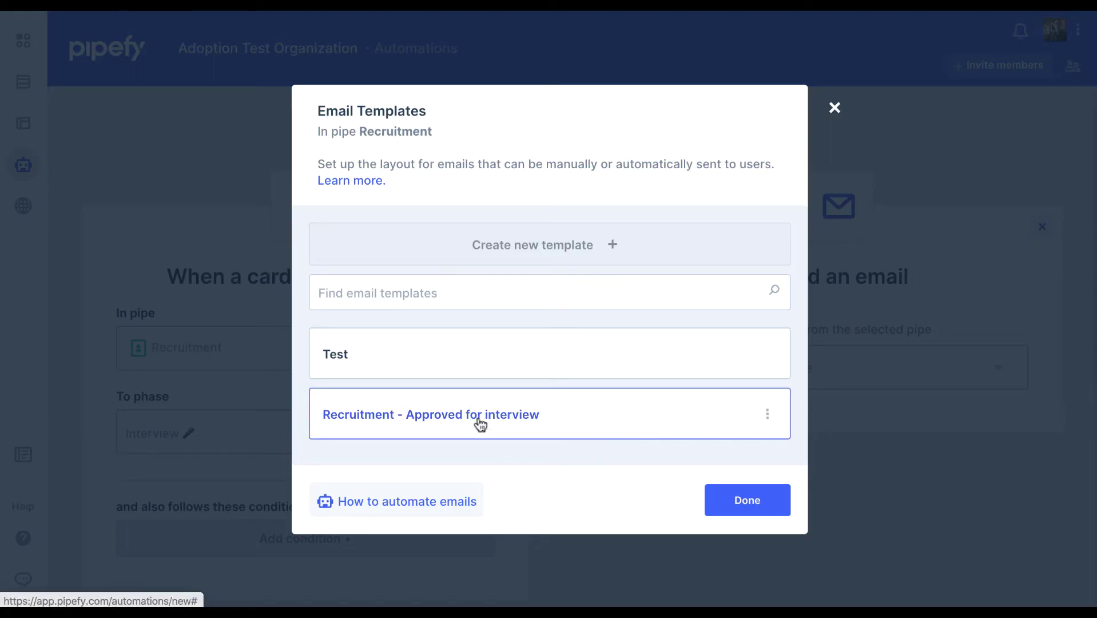
pyautogui.click(771, 421)
pyautogui.click(680, 449)
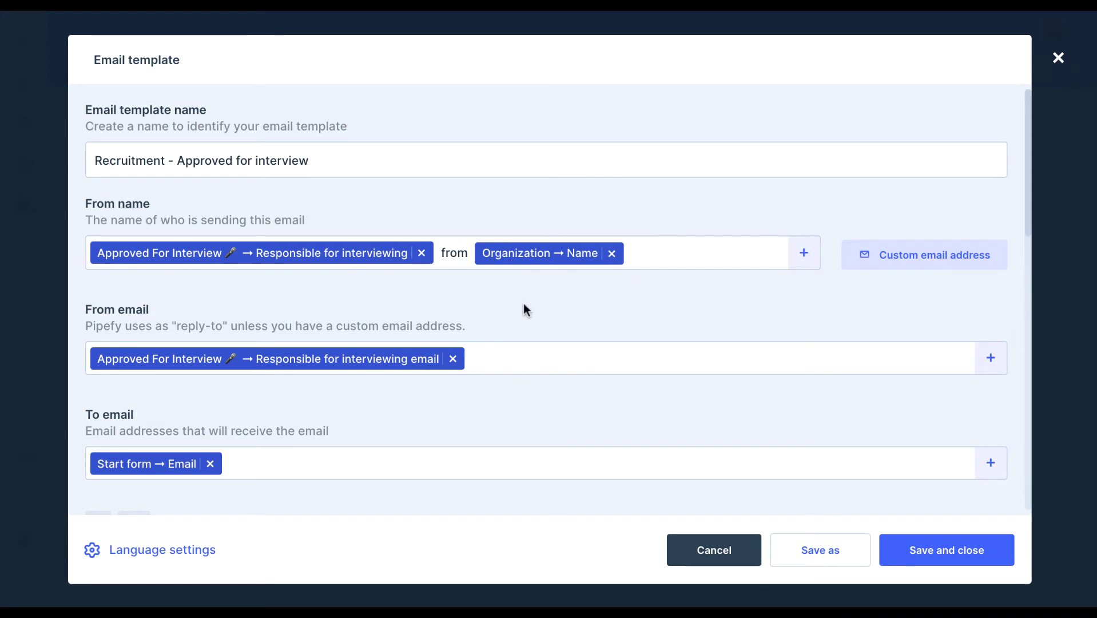
pyautogui.scroll(-1, 524, 309)
pyautogui.scroll(-2, 524, 309)
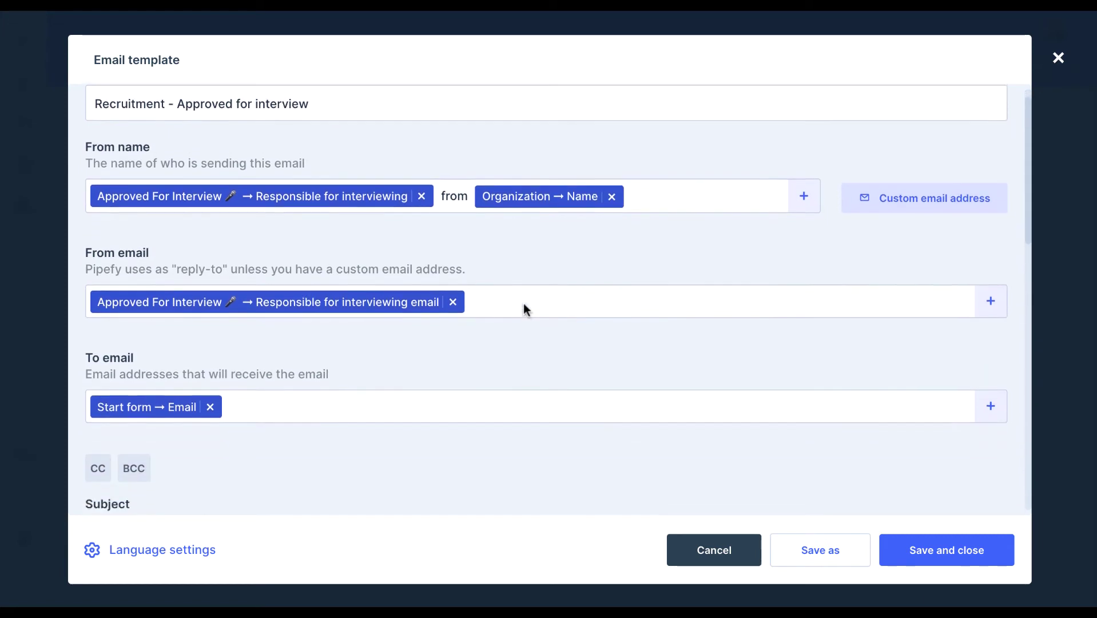
pyautogui.scroll(-4, 524, 305)
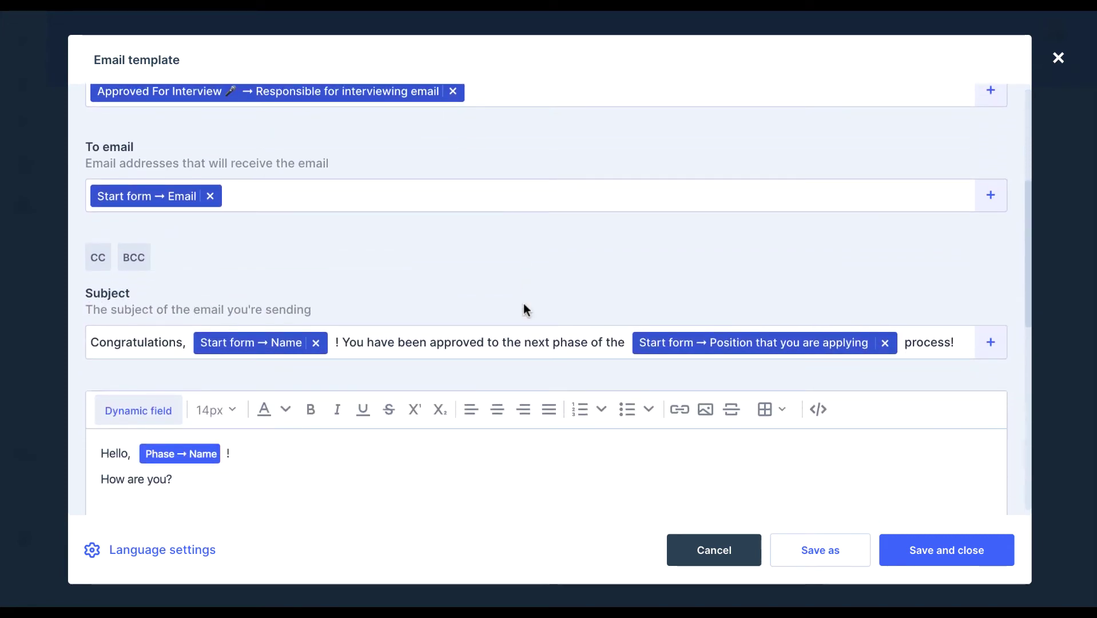
pyautogui.scroll(-4, 524, 309)
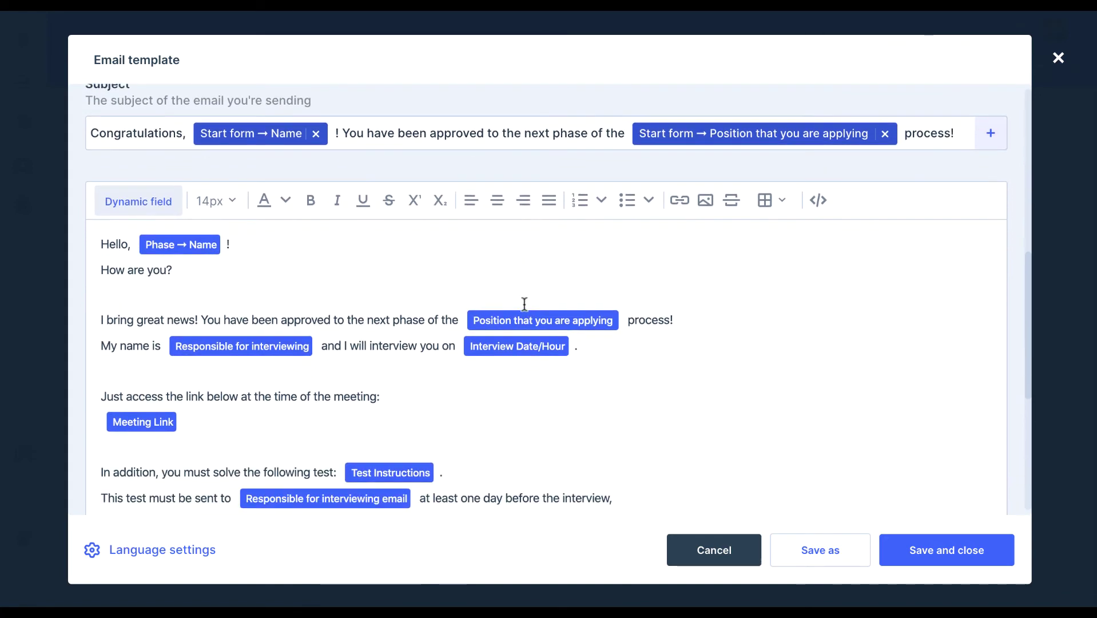
pyautogui.scroll(-3, 524, 303)
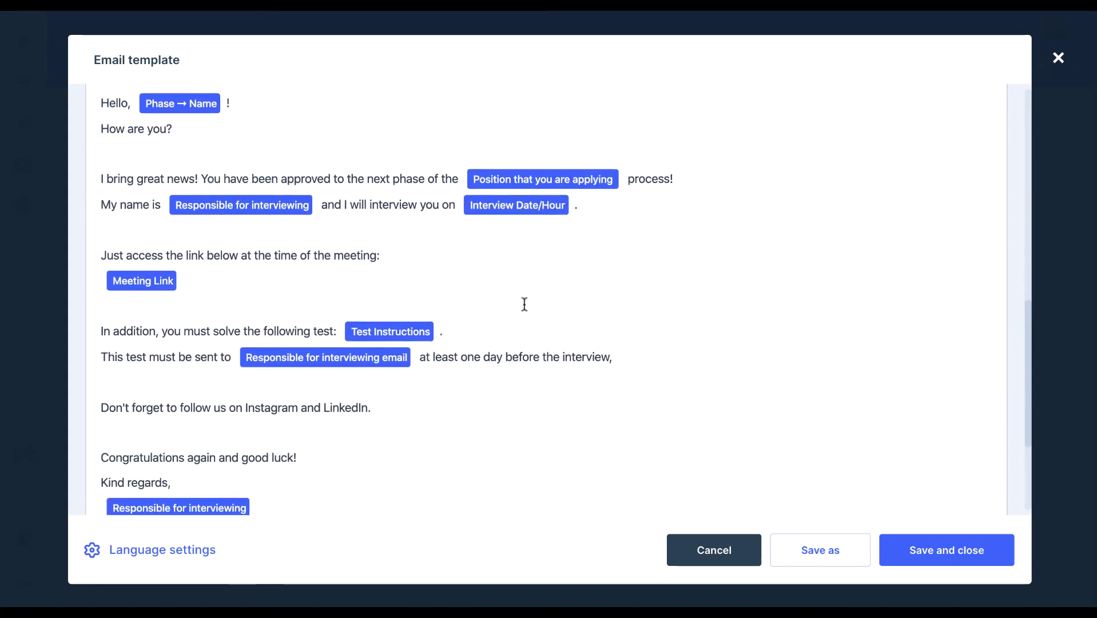
pyautogui.scroll(10, 524, 304)
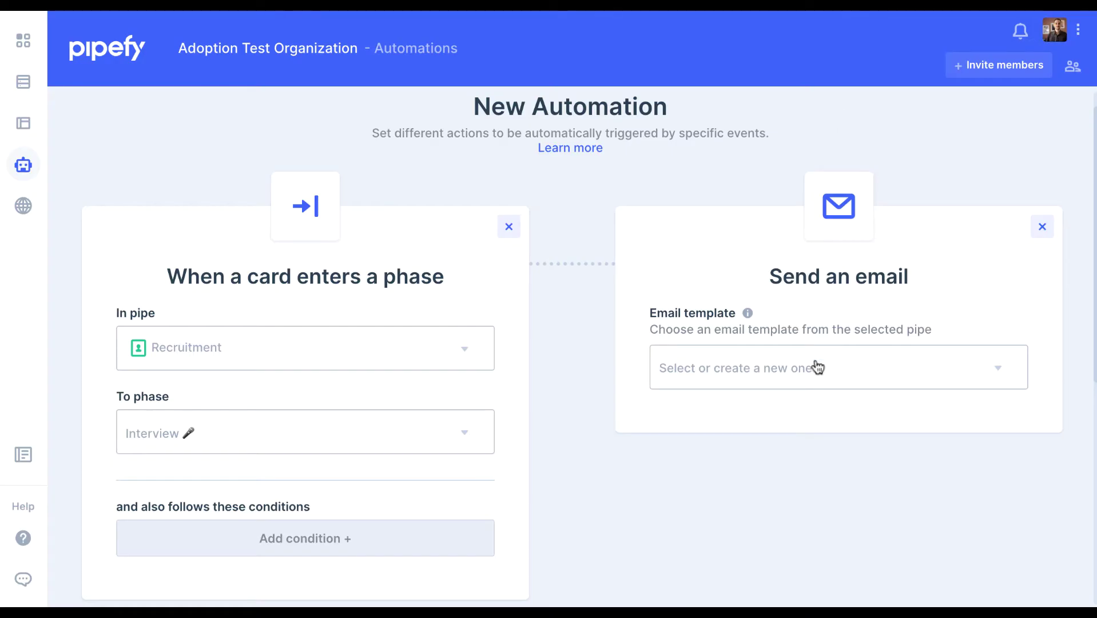
# Select the 'Recruitment - Approved for interview' template and review its email preview
pyautogui.click(818, 368)
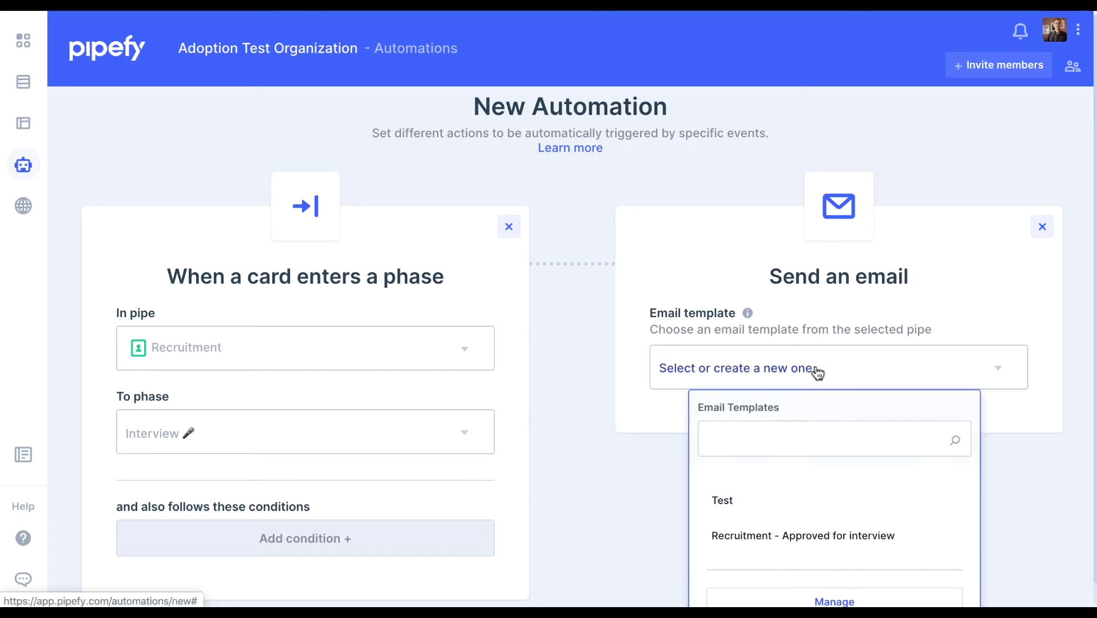
pyautogui.click(784, 536)
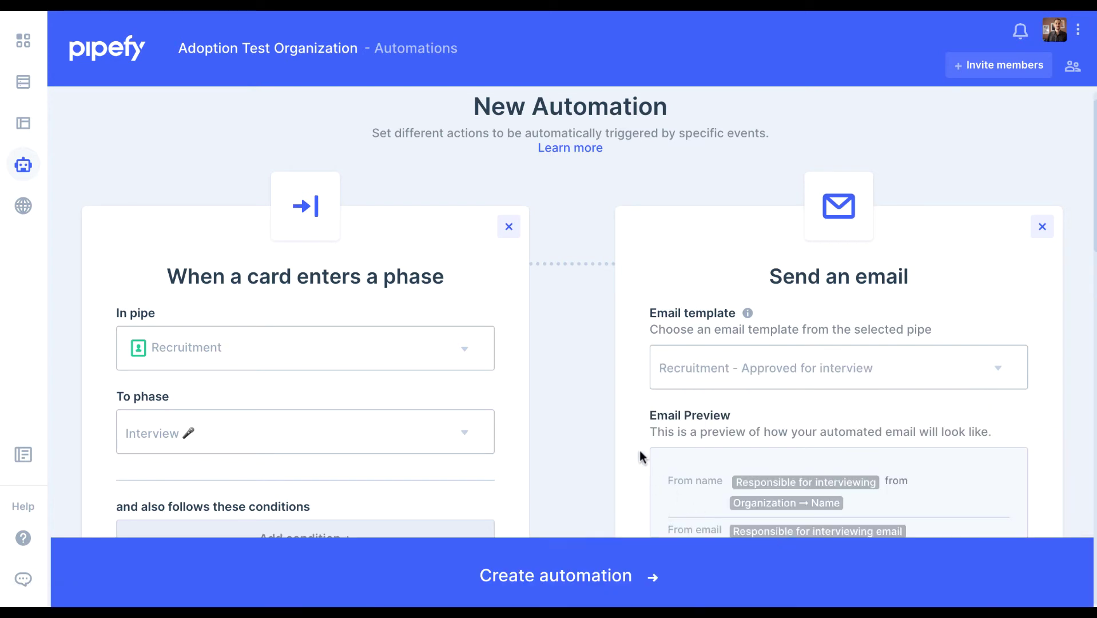
pyautogui.scroll(-3, 640, 450)
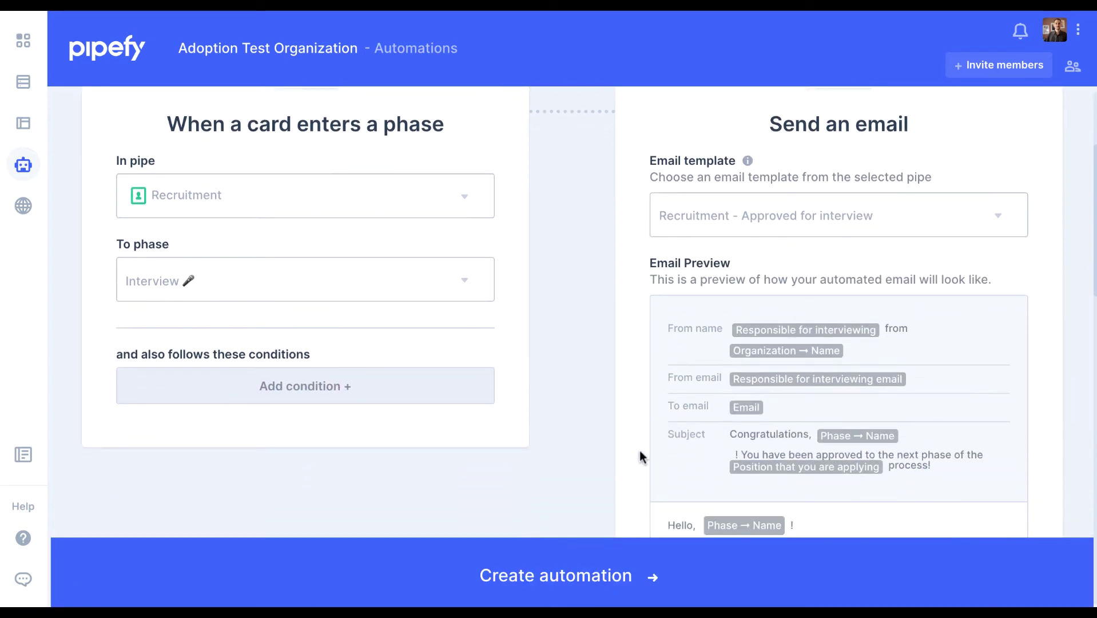
pyautogui.scroll(-10, 640, 451)
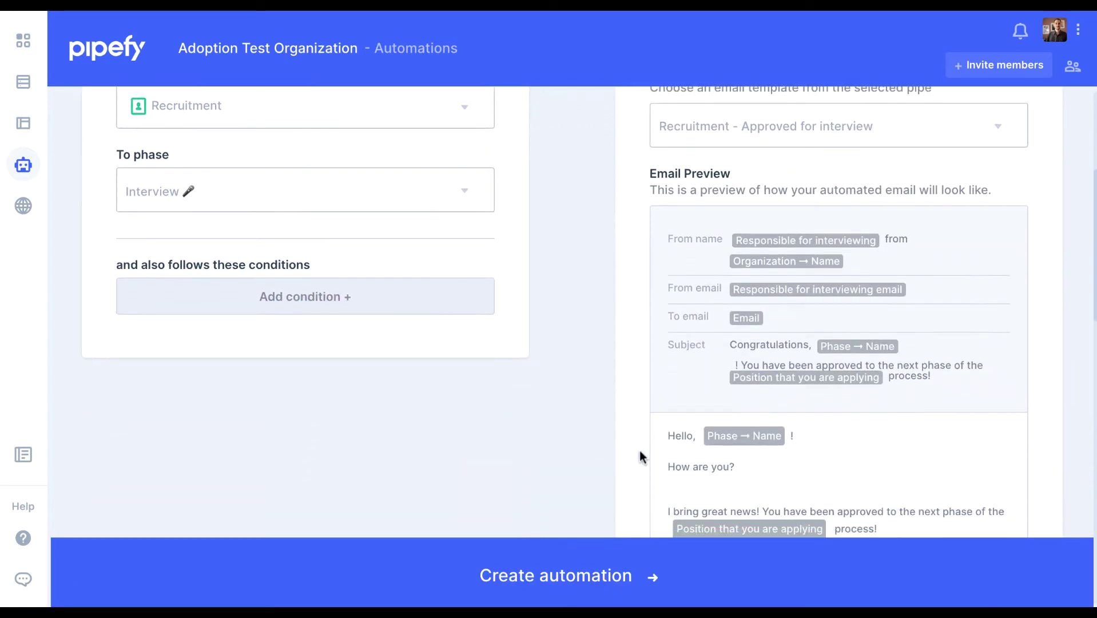
pyautogui.scroll(13, 640, 450)
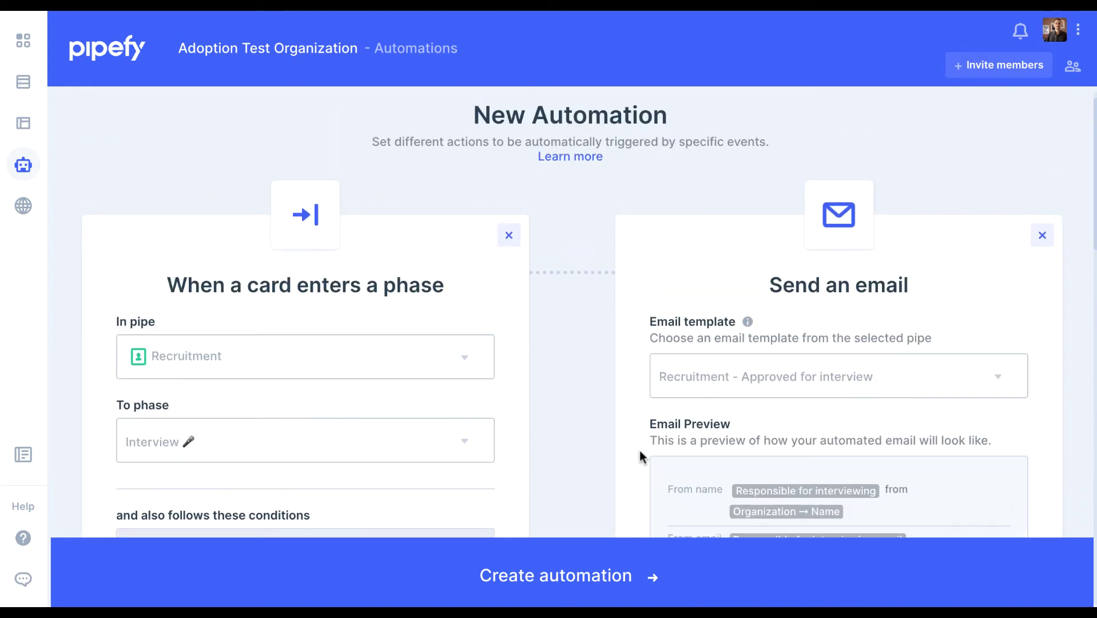
# Create the automation and save it named 'Recruitment - Approved for interview'
pyautogui.click(581, 553)
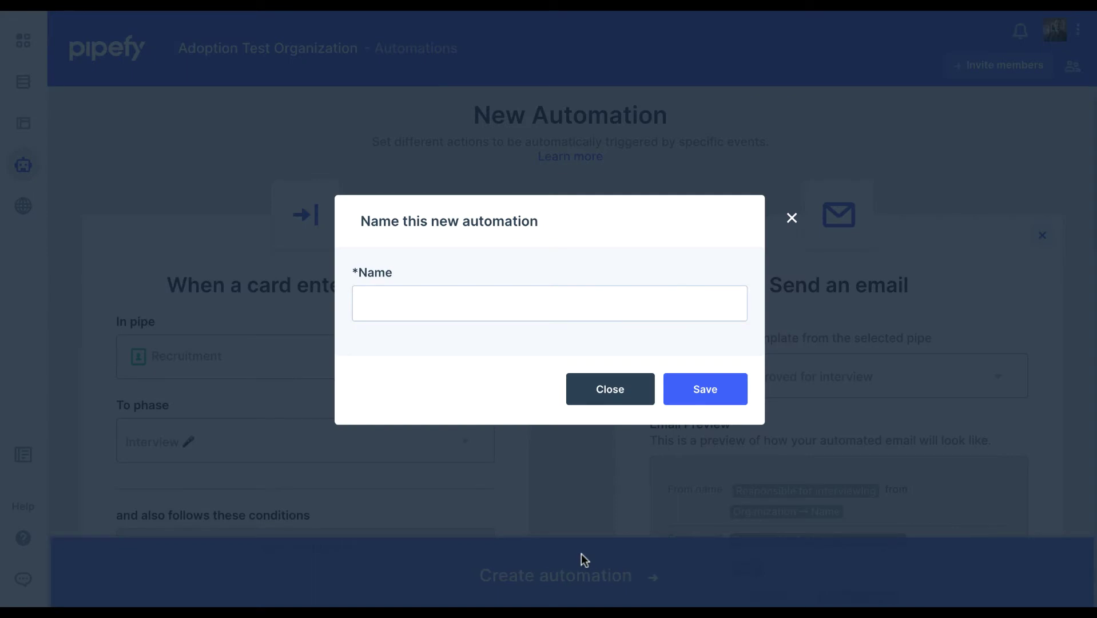
pyautogui.write('Recruitment - Approved for interview')
pyautogui.click(704, 389)
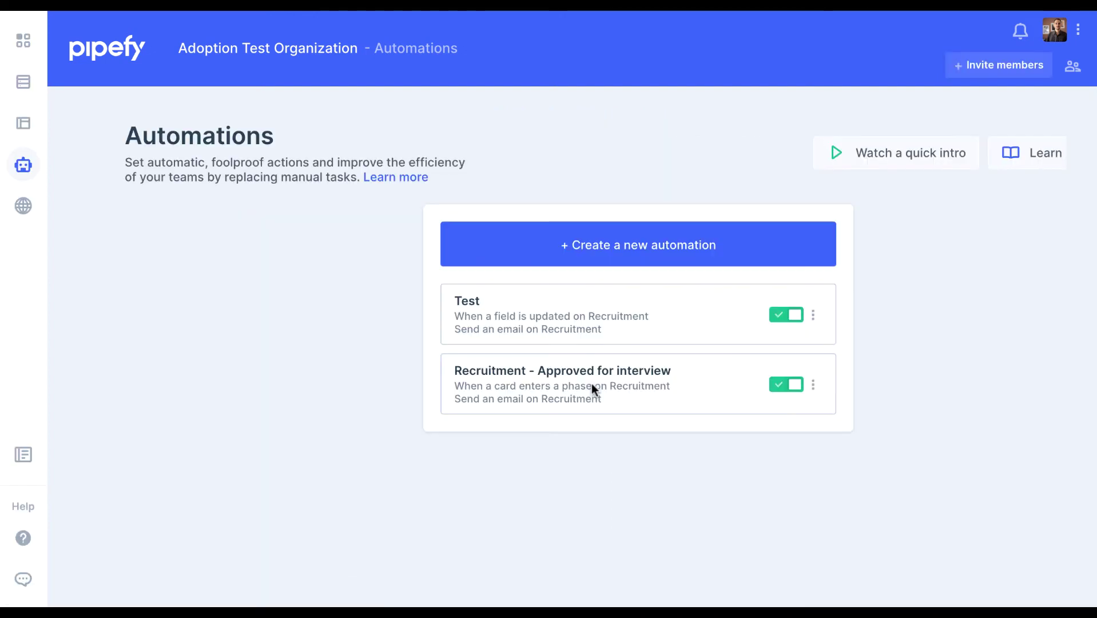
# Go to the pipes home page and open the Recruitment pipe board
pyautogui.click(23, 40)
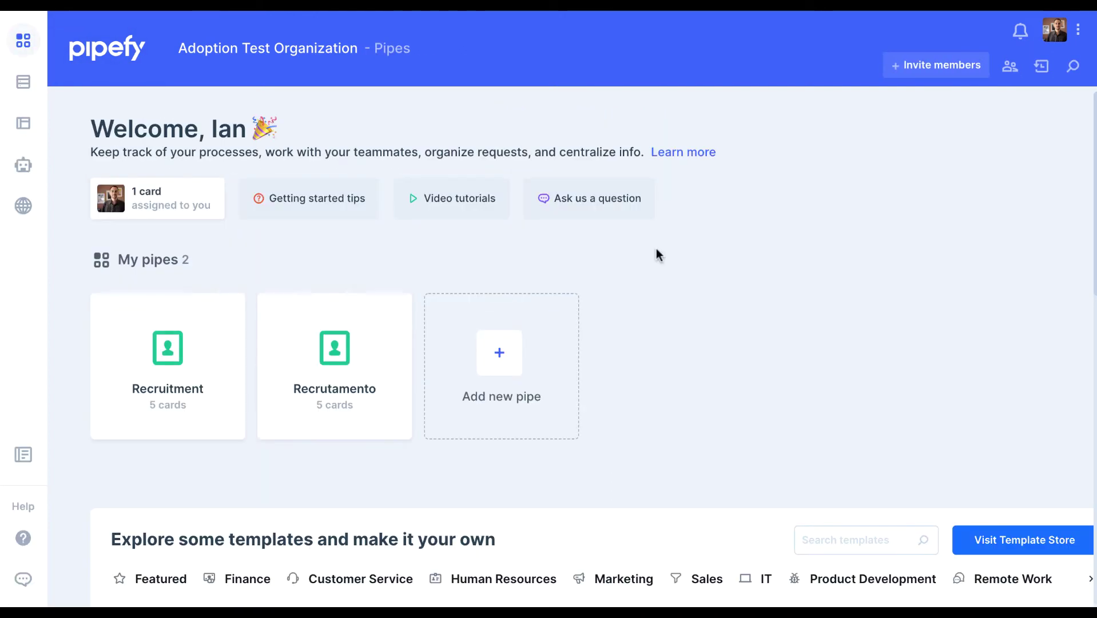
pyautogui.click(179, 343)
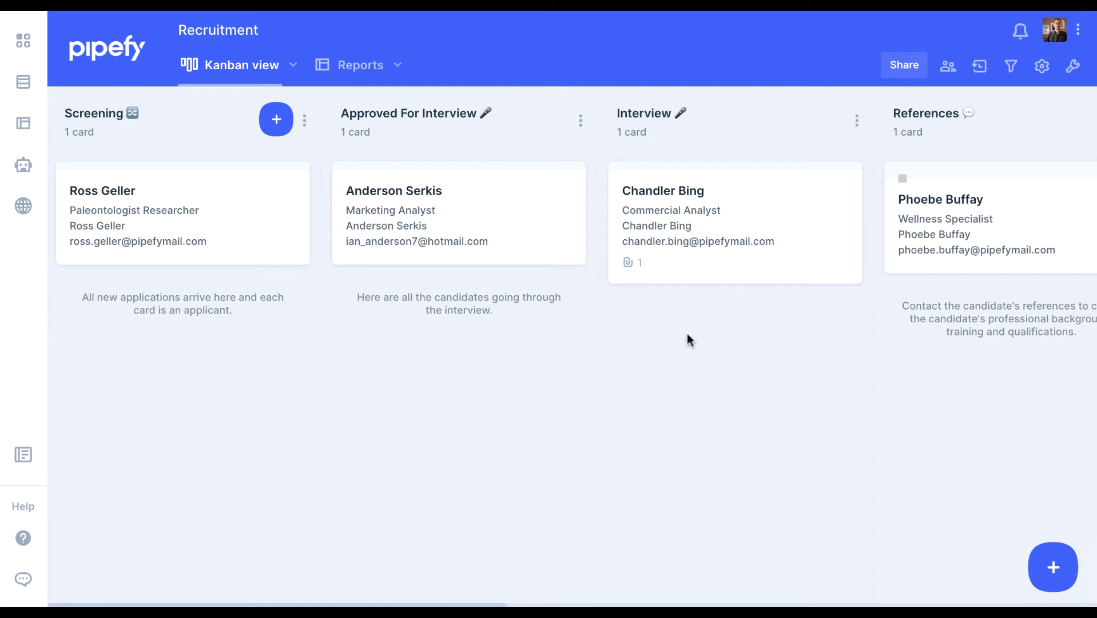
# Open the Marketing Analyst card, assign the interviewer and enter the interviewer's email
pyautogui.click(485, 212)
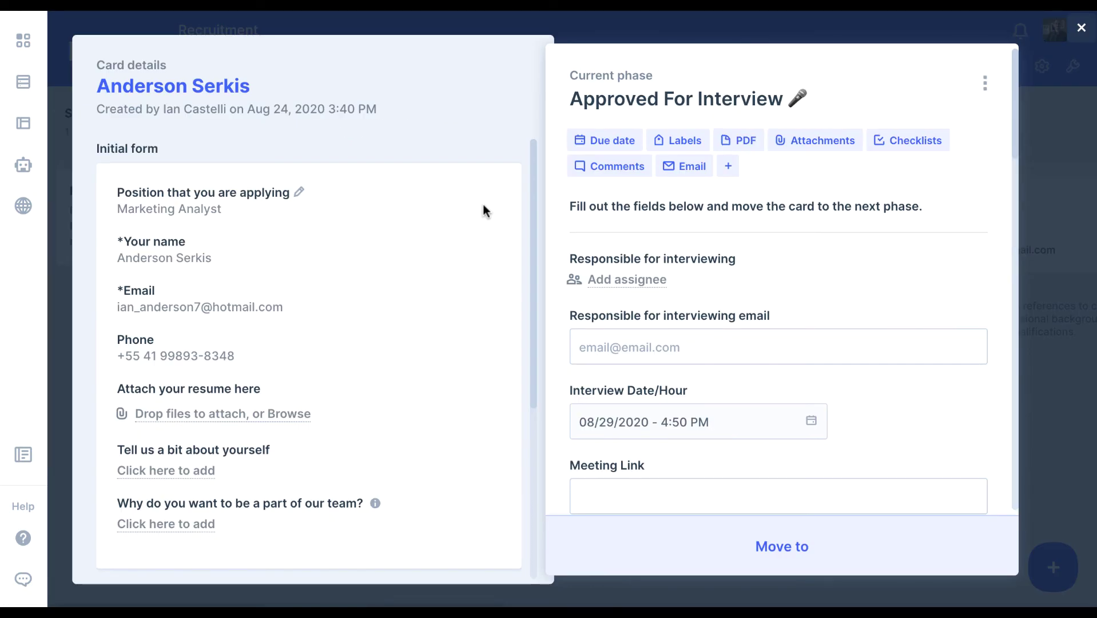
pyautogui.click(628, 279)
pyautogui.click(634, 428)
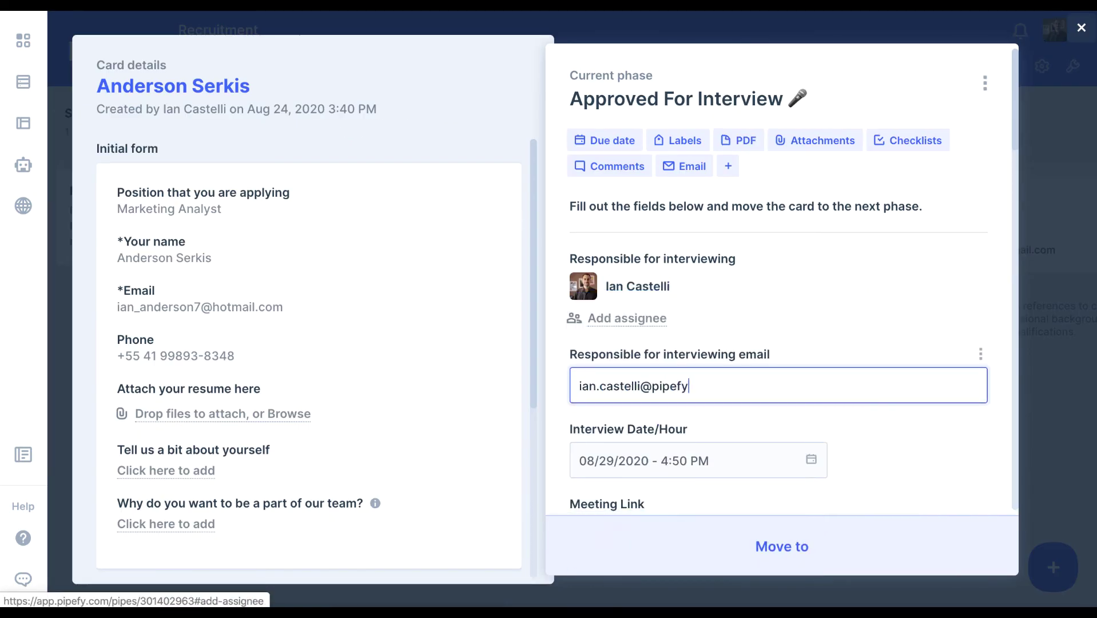
pyautogui.scroll(-2, 921, 446)
# Set the interview date, paste the Zoom meeting link, and move the card to Interview
pyautogui.click(738, 344)
pyautogui.click(634, 412)
pyautogui.press('super+v')
pyautogui.click(1001, 376)
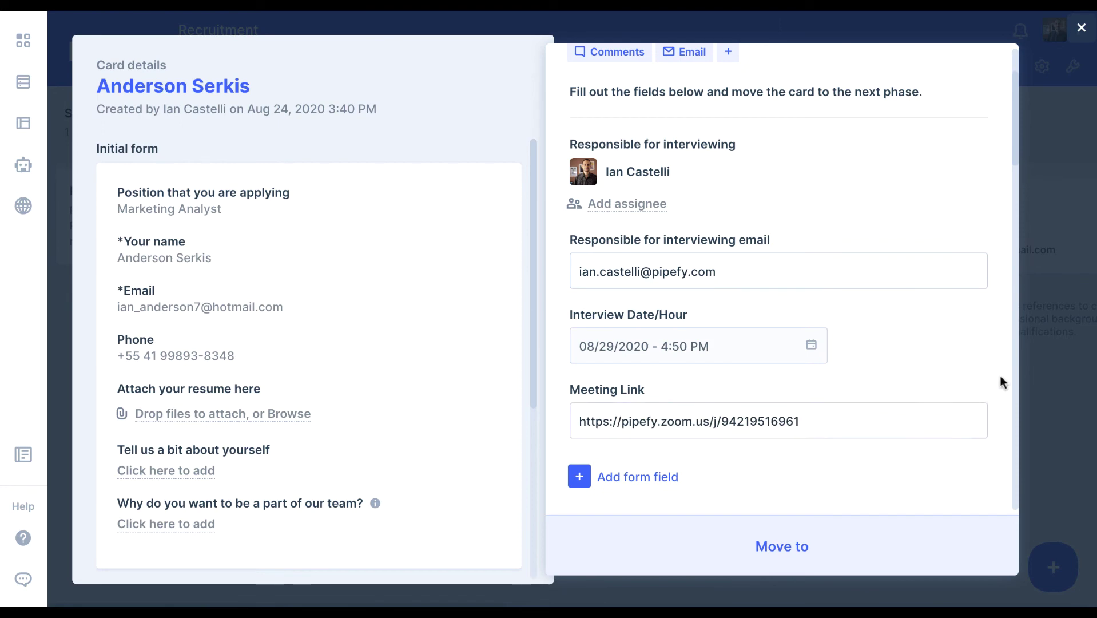
pyautogui.scroll(1, 1001, 376)
pyautogui.scroll(-1, 1000, 376)
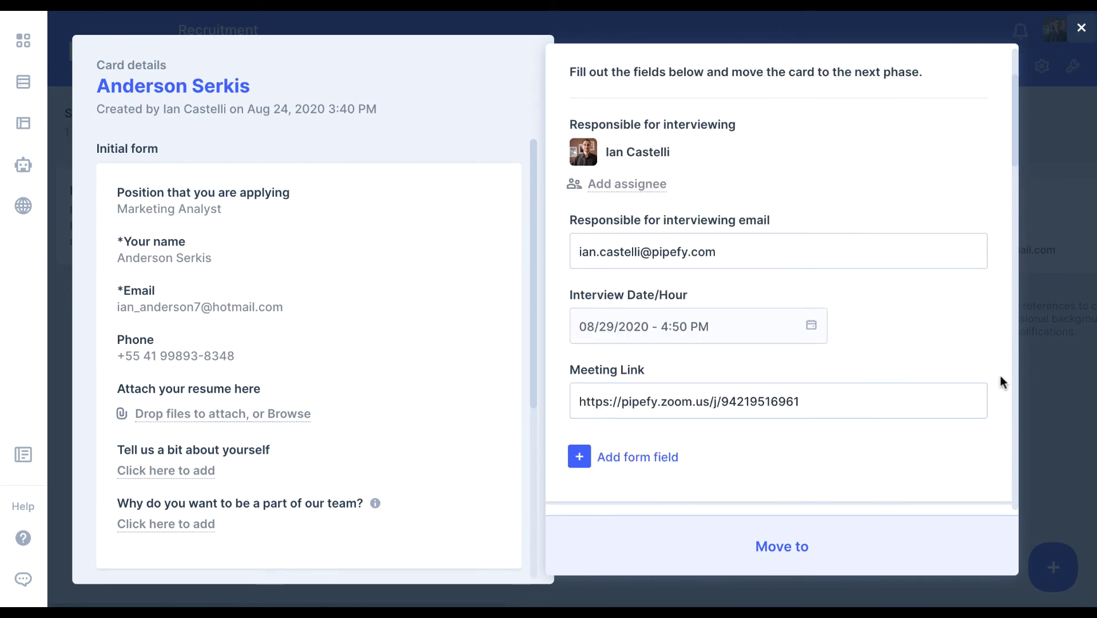
pyautogui.click(837, 532)
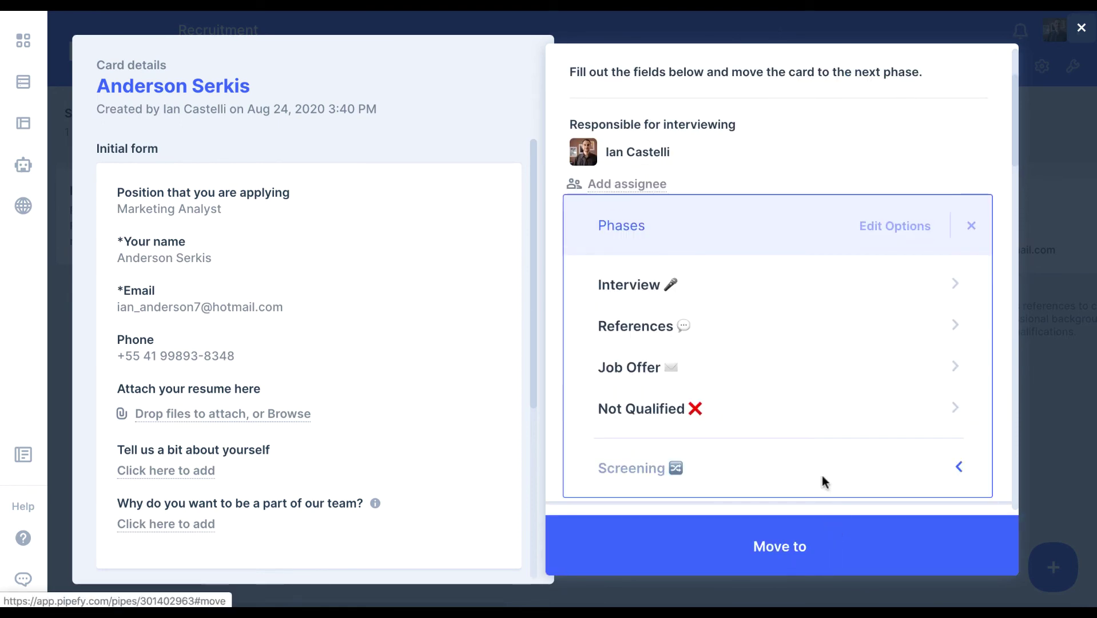
pyautogui.click(826, 294)
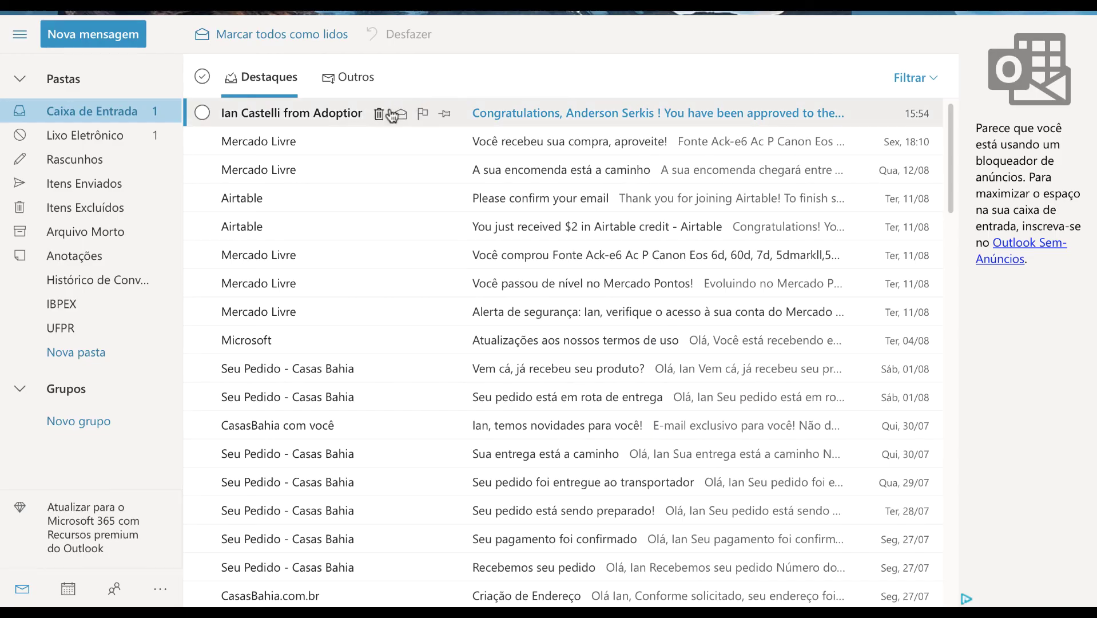
# Read the approval email showing the Marketing Analyst interview on 08/29/2020 at 07:50 pm with Zoom link
pyautogui.click(352, 114)
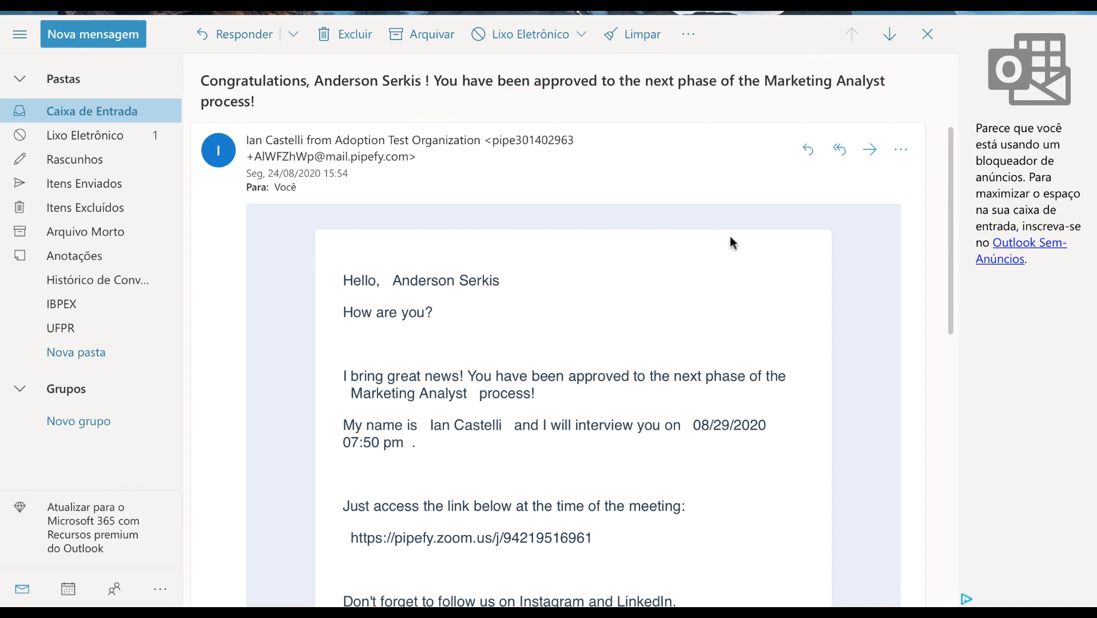
pyautogui.scroll(-2, 762, 314)
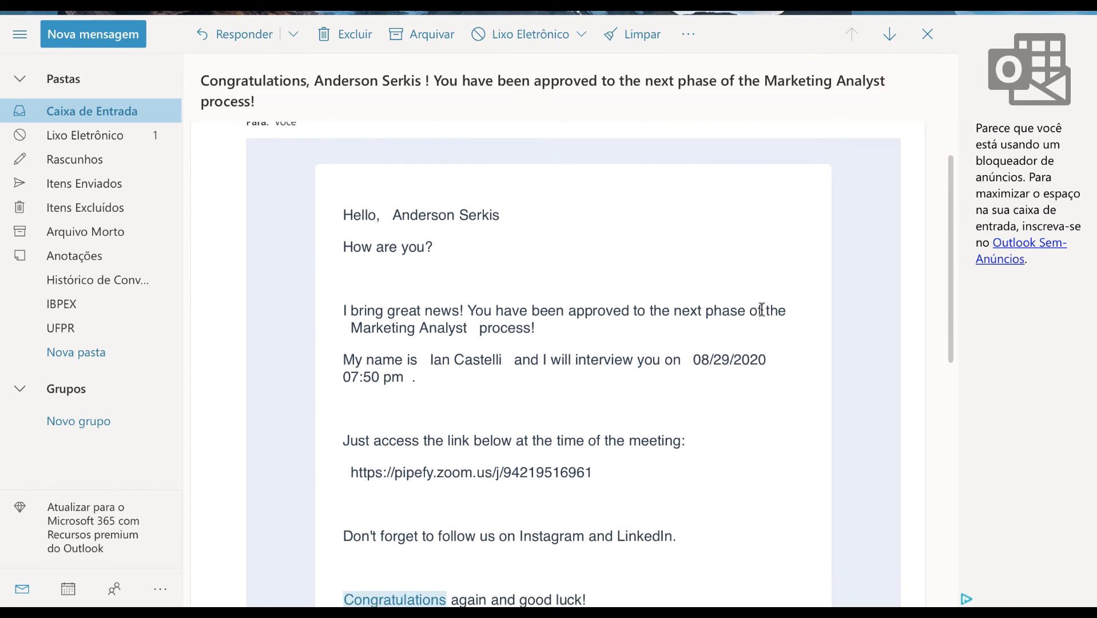
pyautogui.scroll(-8, 761, 311)
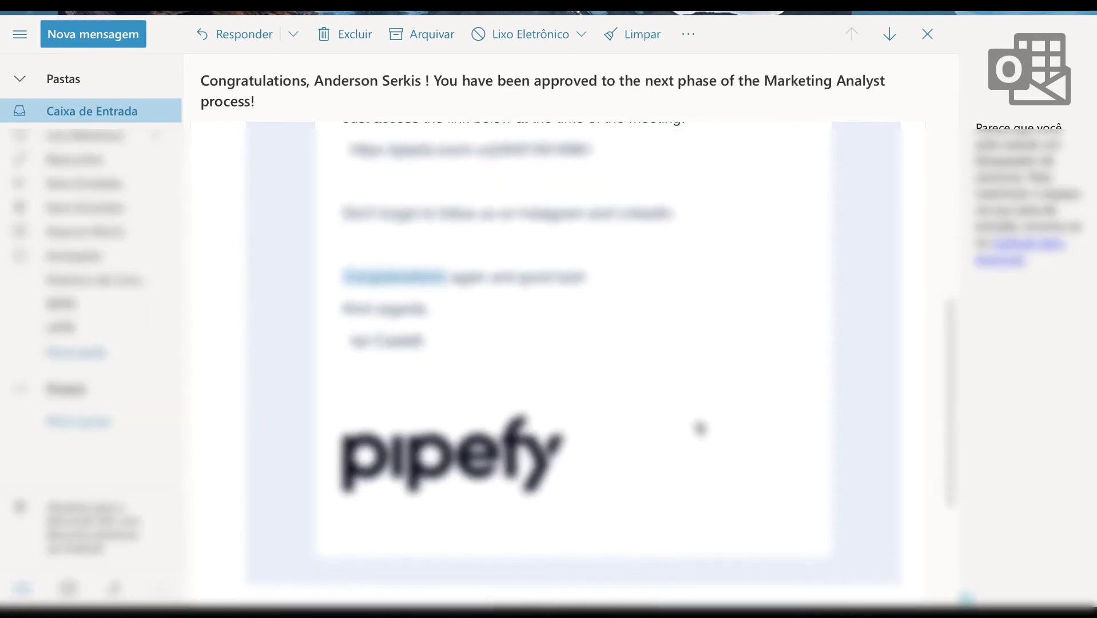
pyautogui.scroll(10, 700, 429)
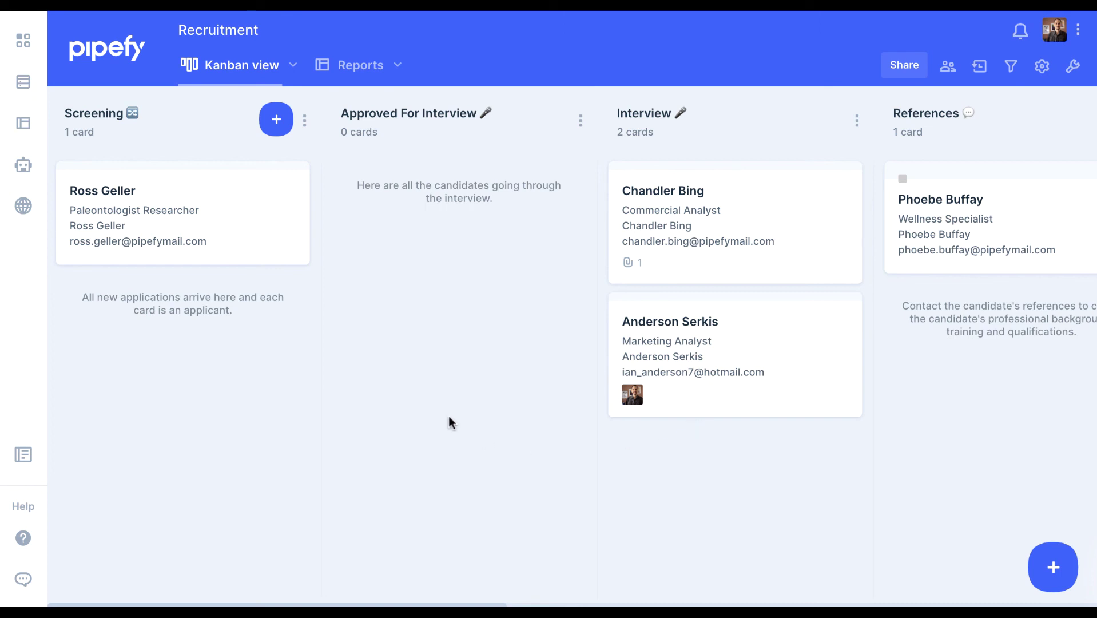
# Open the Help center and then the support chat from the sidebar
pyautogui.click(26, 537)
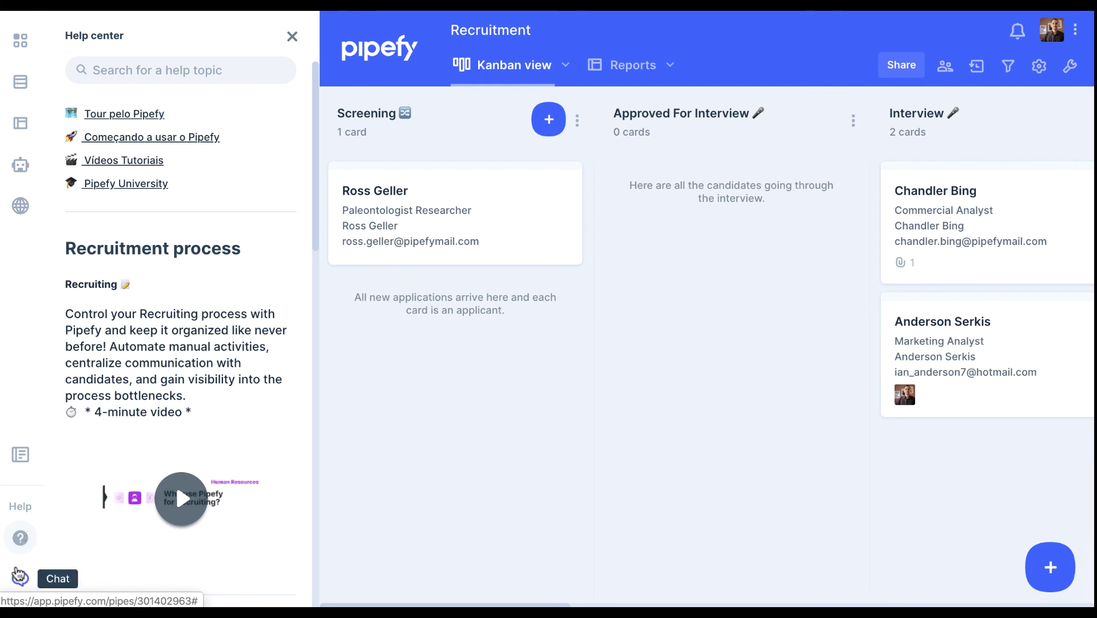
pyautogui.click(23, 579)
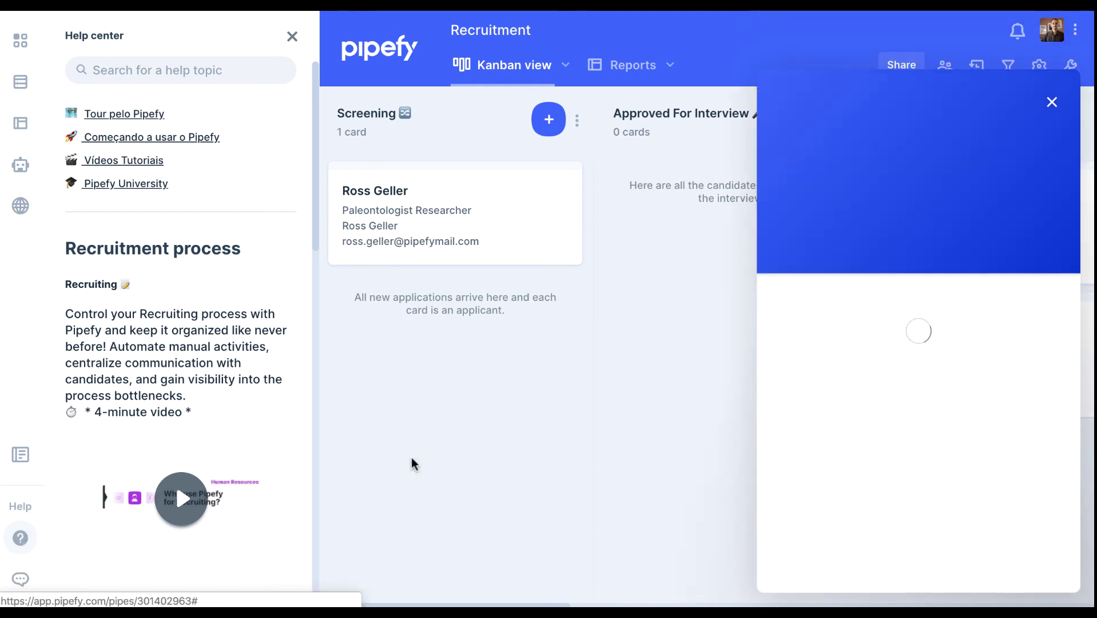